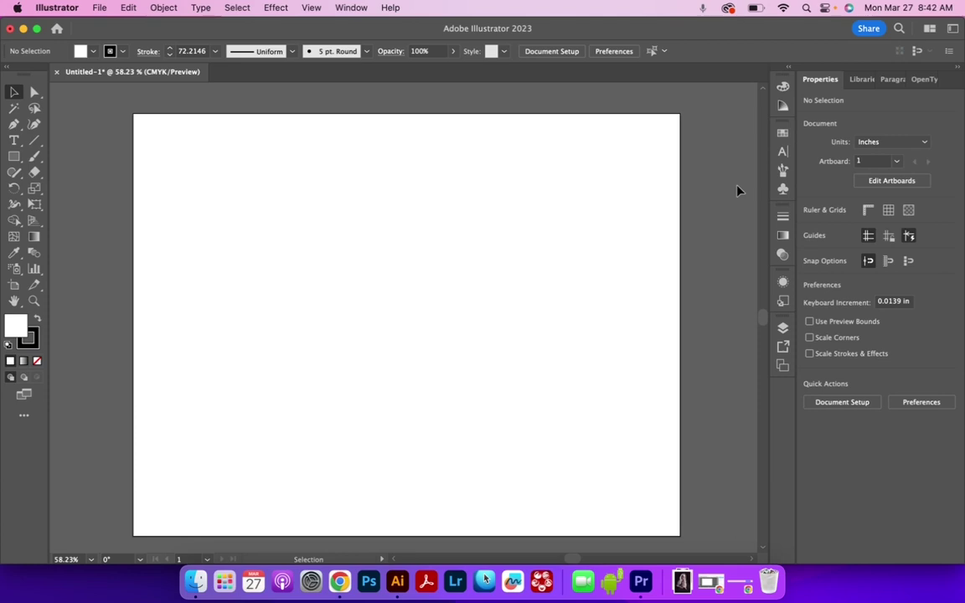
Step: Draw a diagonal line with the Pen tool from the top-left down toward the lower right
key(p)
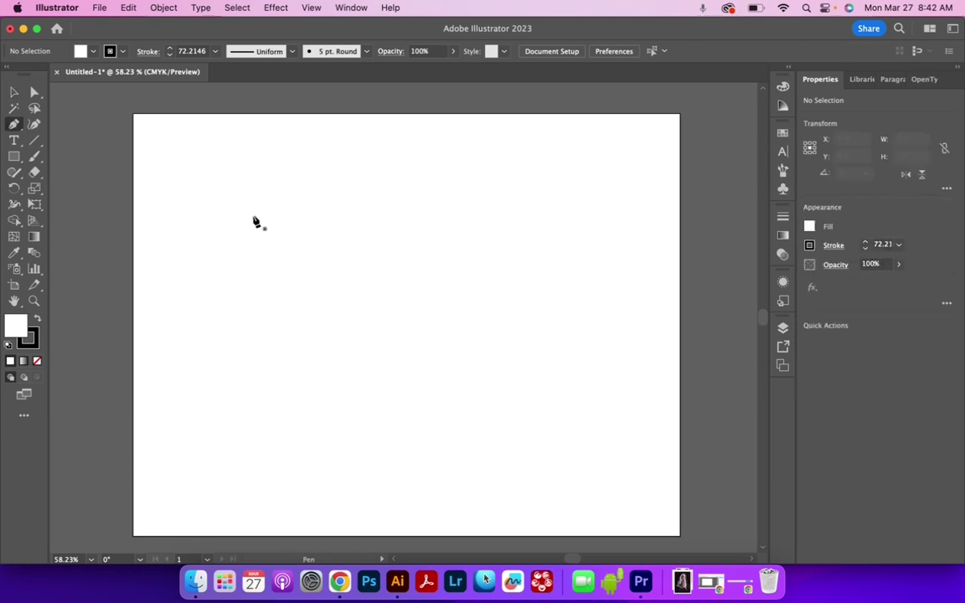
click(219, 159)
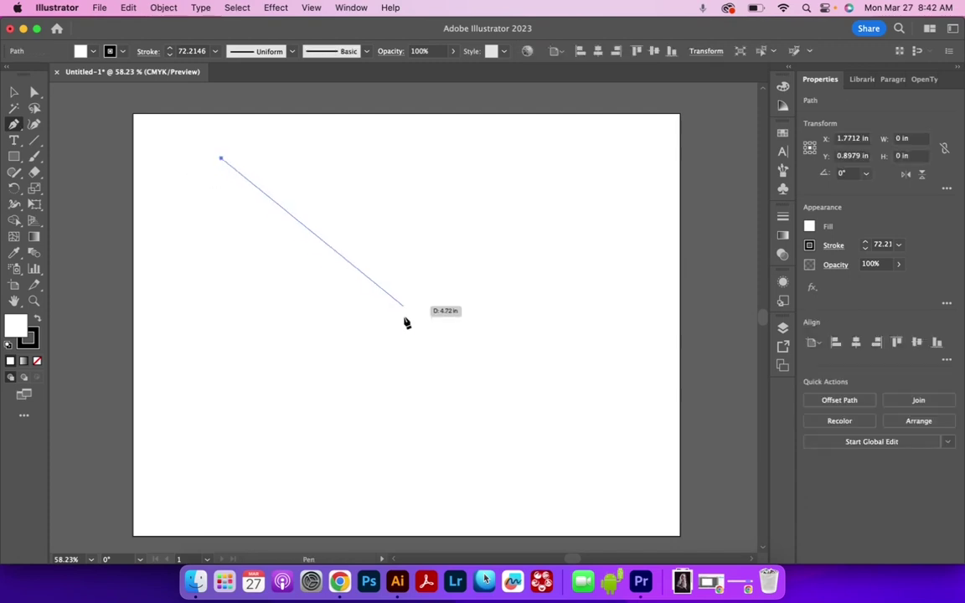
click(406, 319)
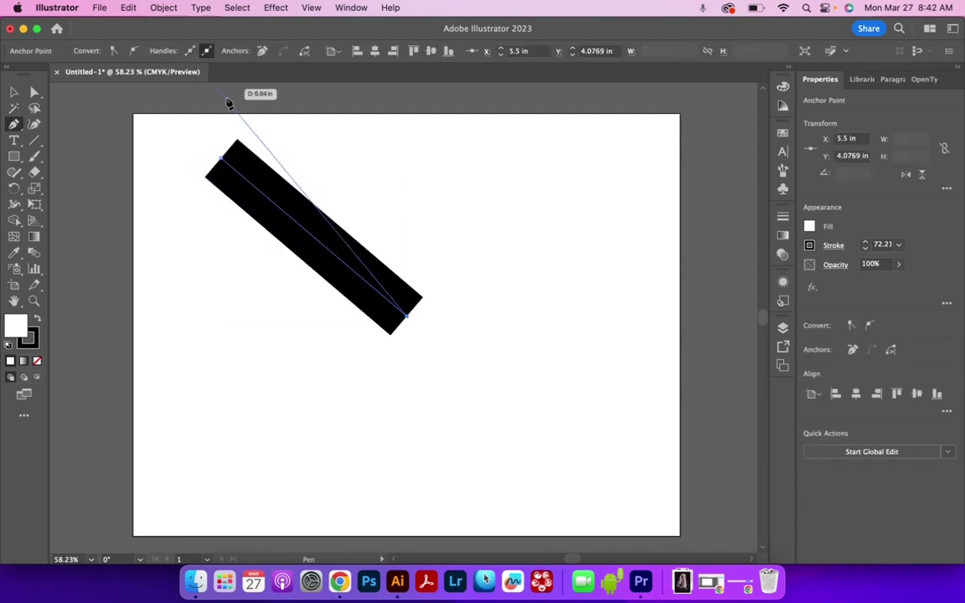
Step: Give the line a leaf-shaped width profile and nudge it slightly down and right
click(14, 95)
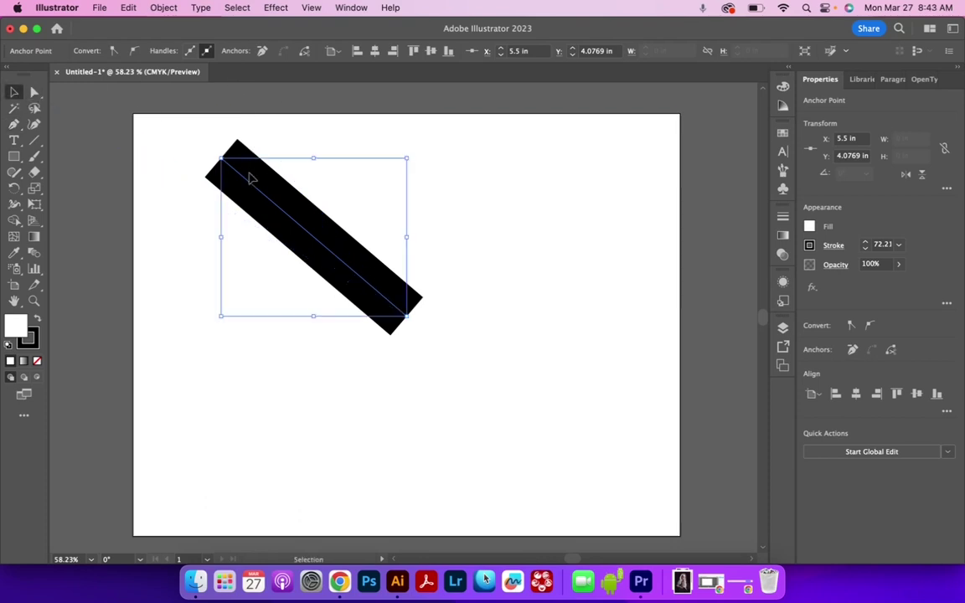
click(262, 51)
click(237, 168)
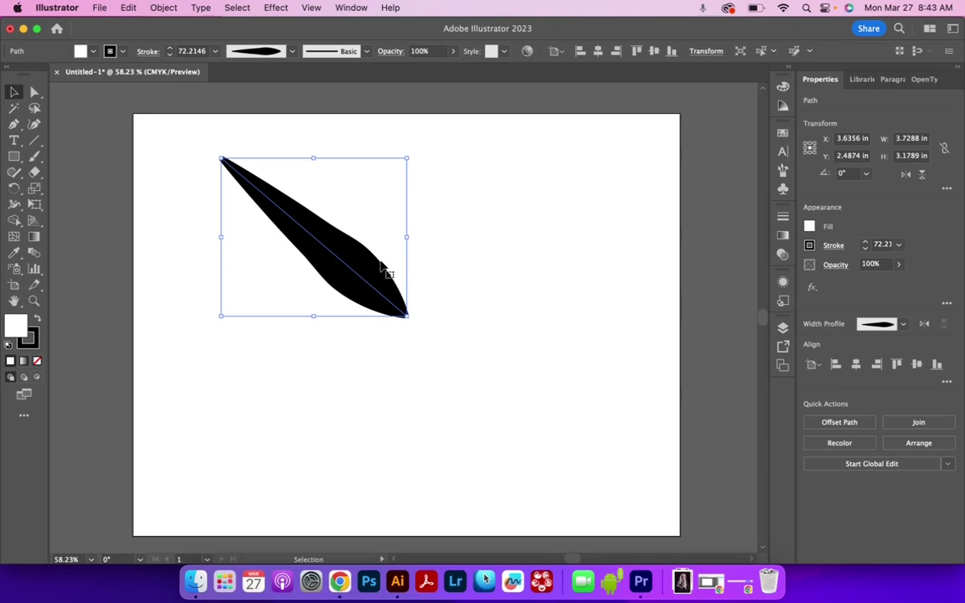
drag(360, 278, 376, 286)
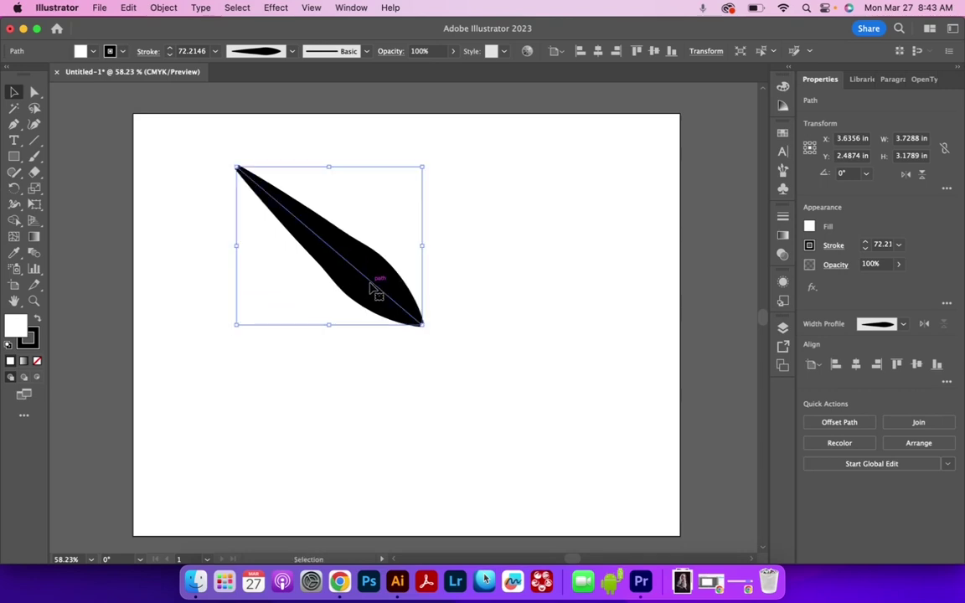
click(569, 279)
click(346, 254)
Step: Set the leaf stroke to 72 pt, then try two Eraser cuts on it and undo them all
click(169, 55)
click(36, 172)
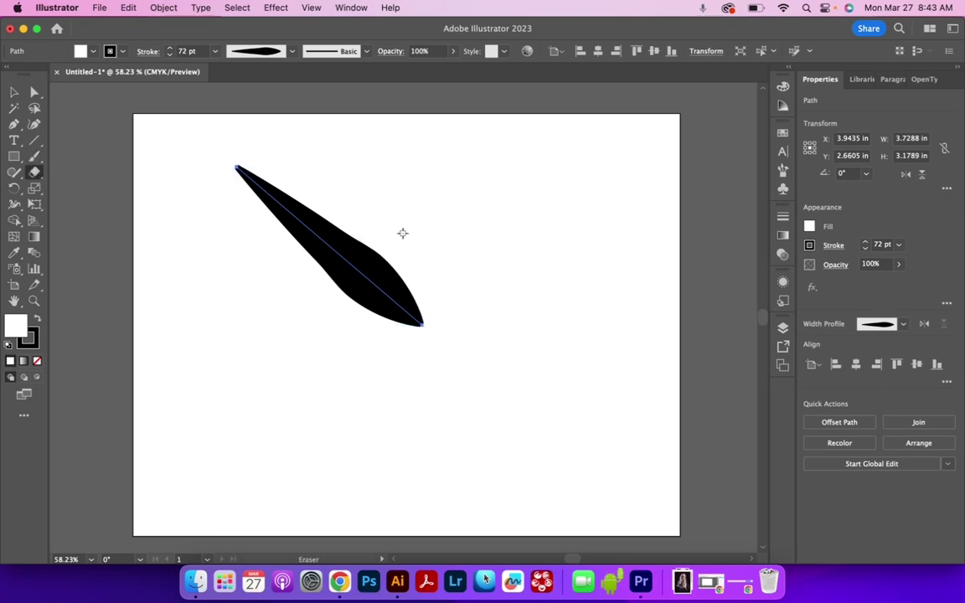
mouse_move(328, 291)
mouse_down()
mouse_move(354, 297)
mouse_move(339, 307)
mouse_up()
key(super+z)
mouse_move(339, 271)
mouse_down()
mouse_move(349, 259)
mouse_move(307, 291)
mouse_up()
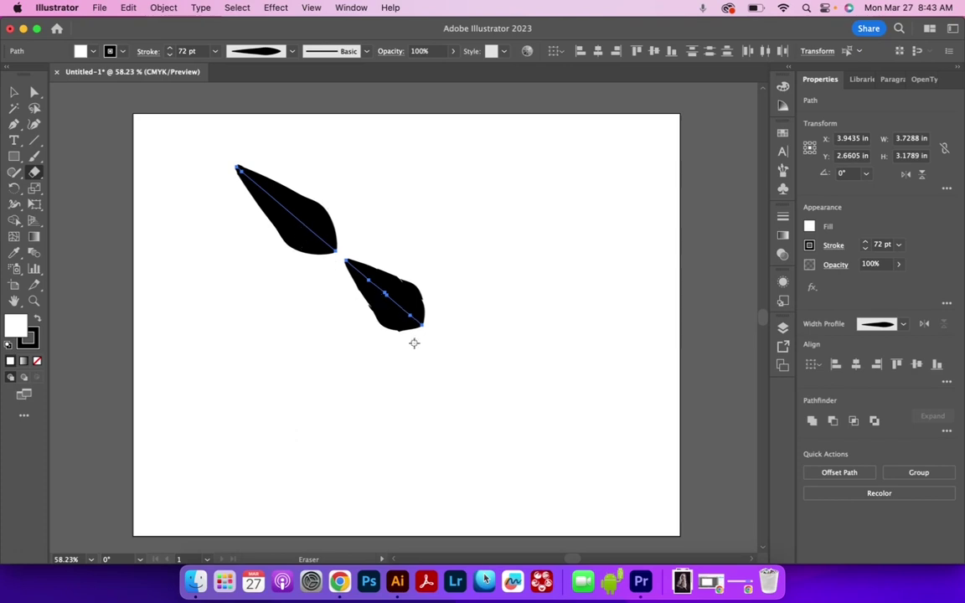
key(cmd+z)
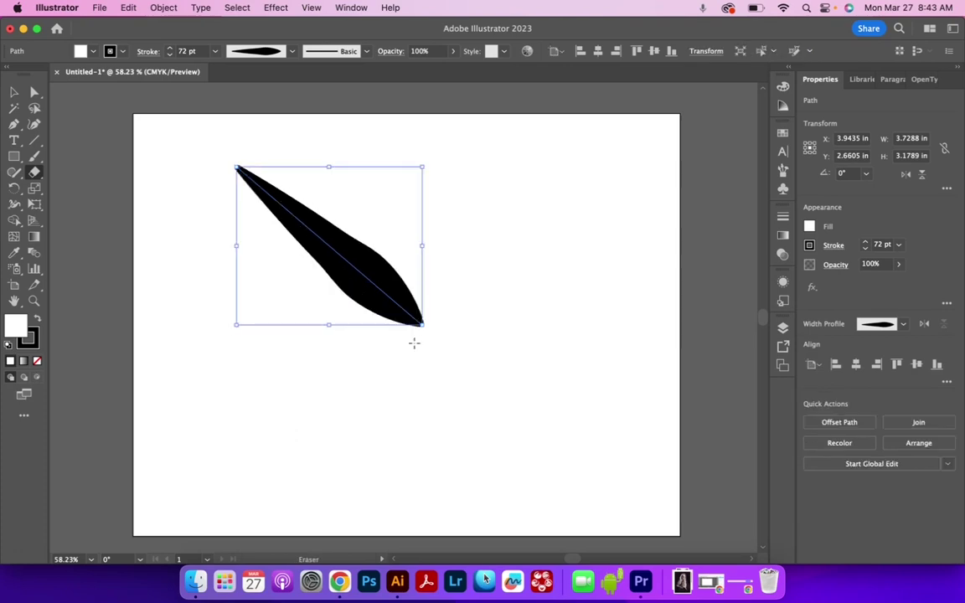
key(cmd+z)
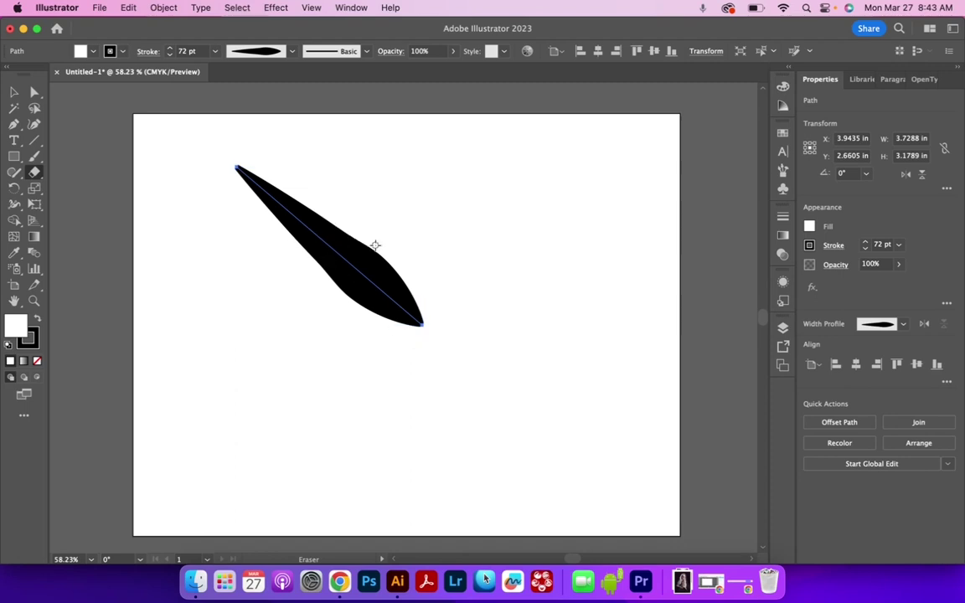
click(14, 91)
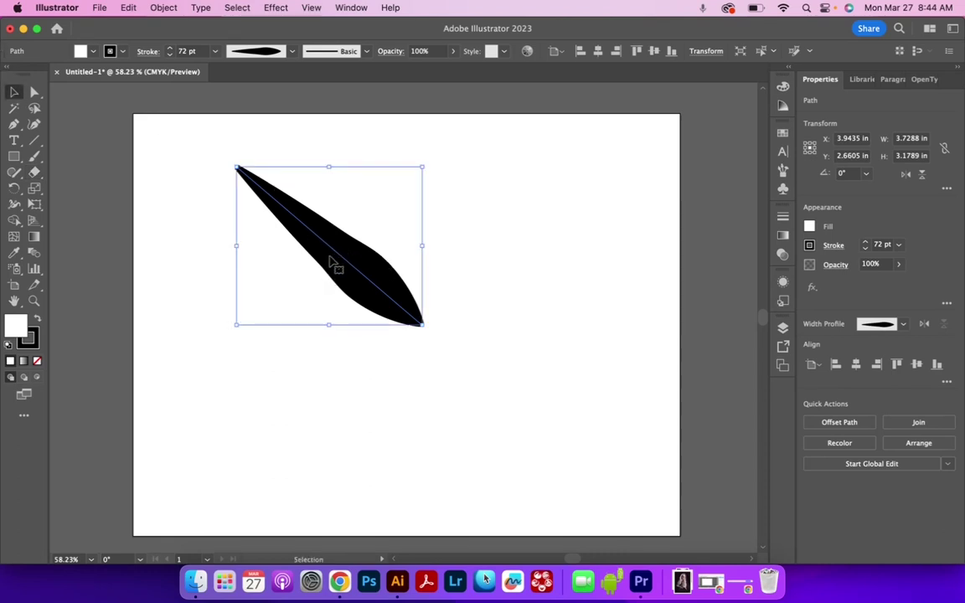
Step: Expand the leaf stroke's appearance into a filled group and move it slightly up and right
click(164, 7)
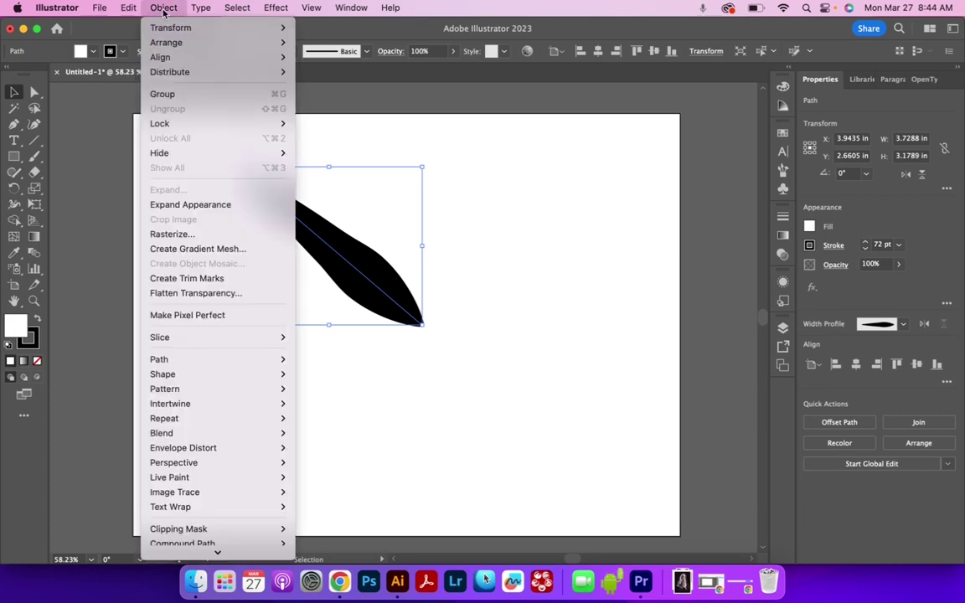
click(216, 207)
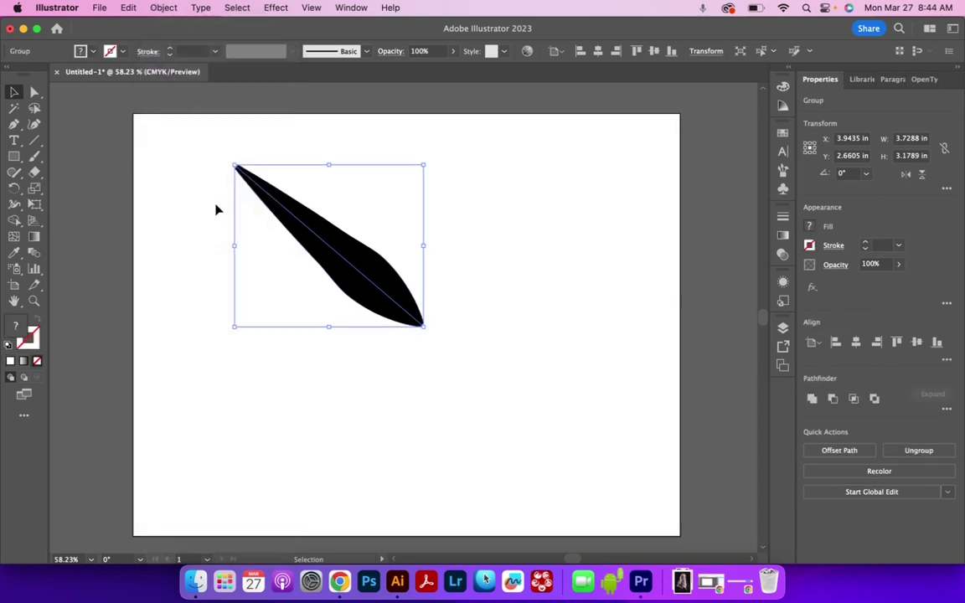
click(371, 222)
click(351, 273)
drag(351, 273, 362, 264)
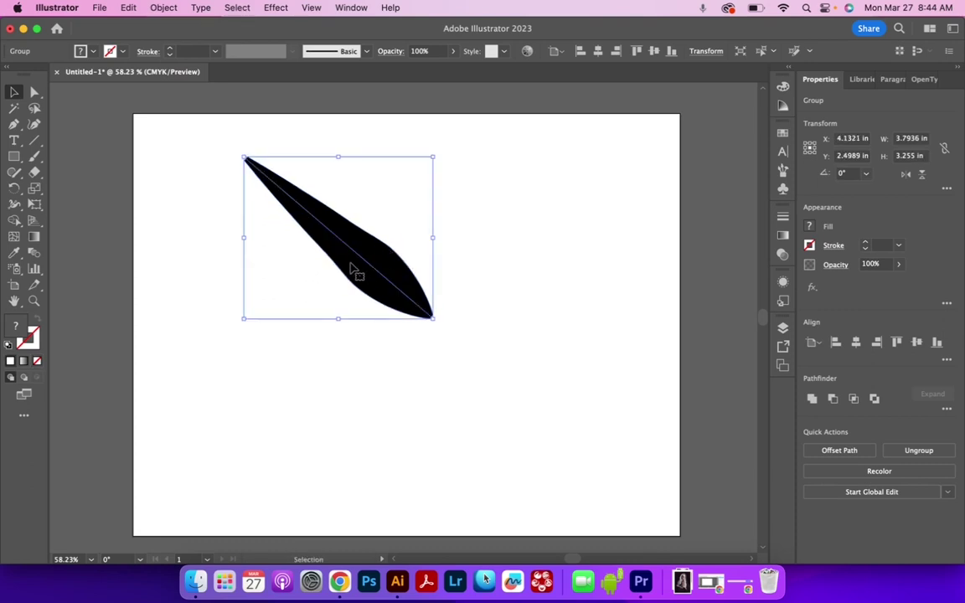
click(35, 94)
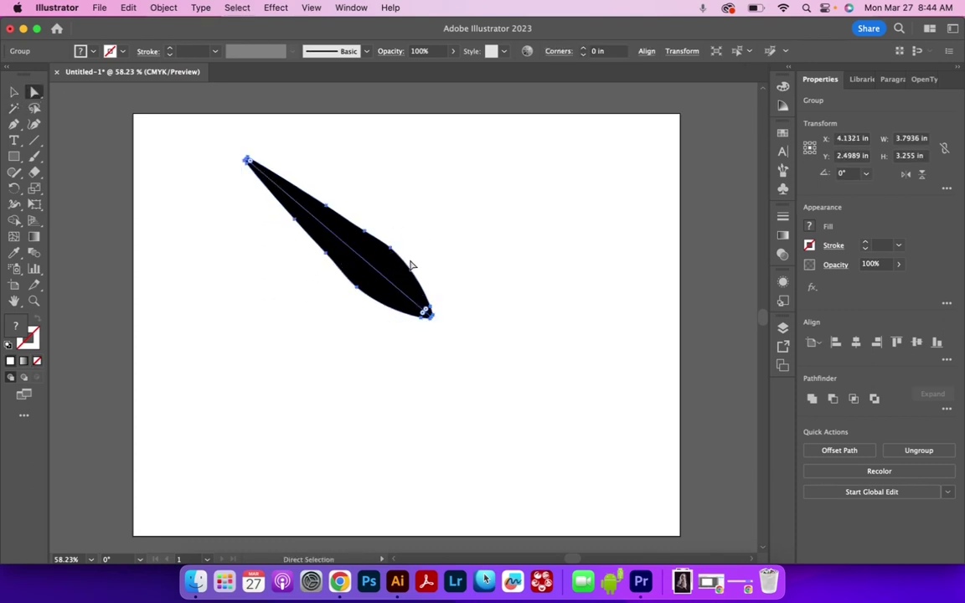
Step: Bend the leaf into a wave by dragging a middle anchor, then erase two round notches from its edges
drag(392, 251, 335, 206)
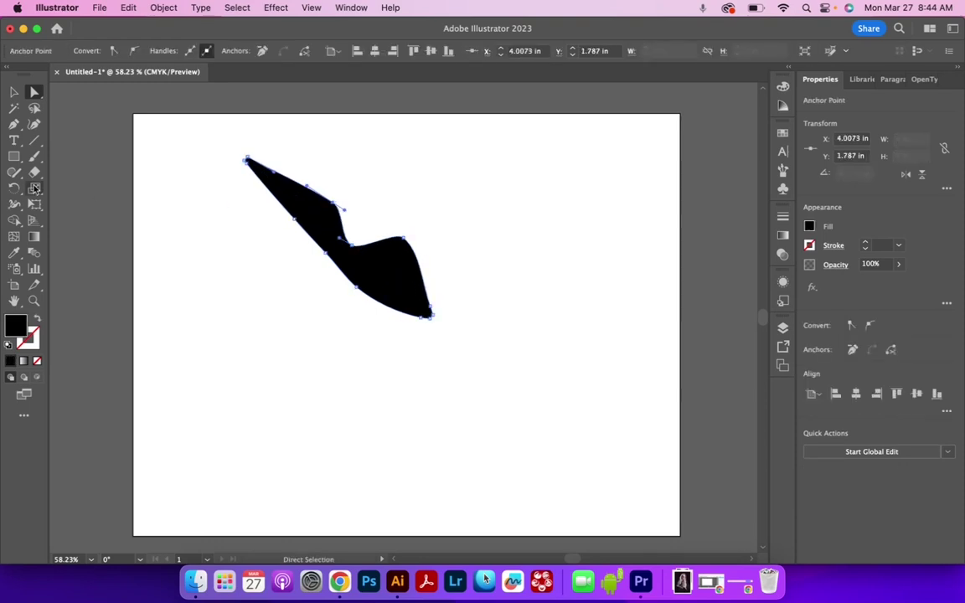
click(34, 172)
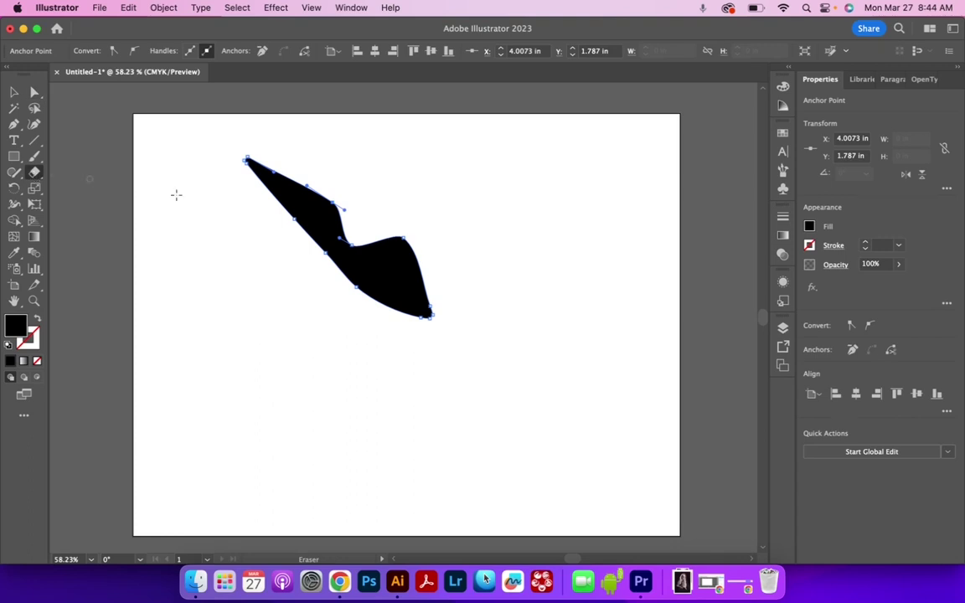
mouse_move(295, 218)
mouse_down()
mouse_move(298, 206)
mouse_move(295, 216)
mouse_up()
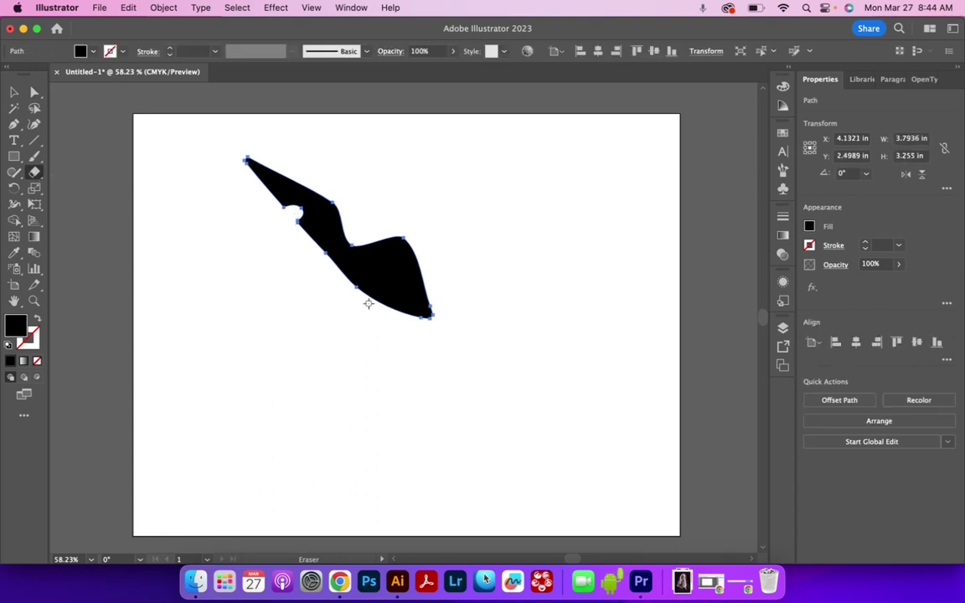
drag(380, 306, 383, 307)
Step: Move the shape up toward the artboard's top edge and select it with its hidden diagonal line
key(v)
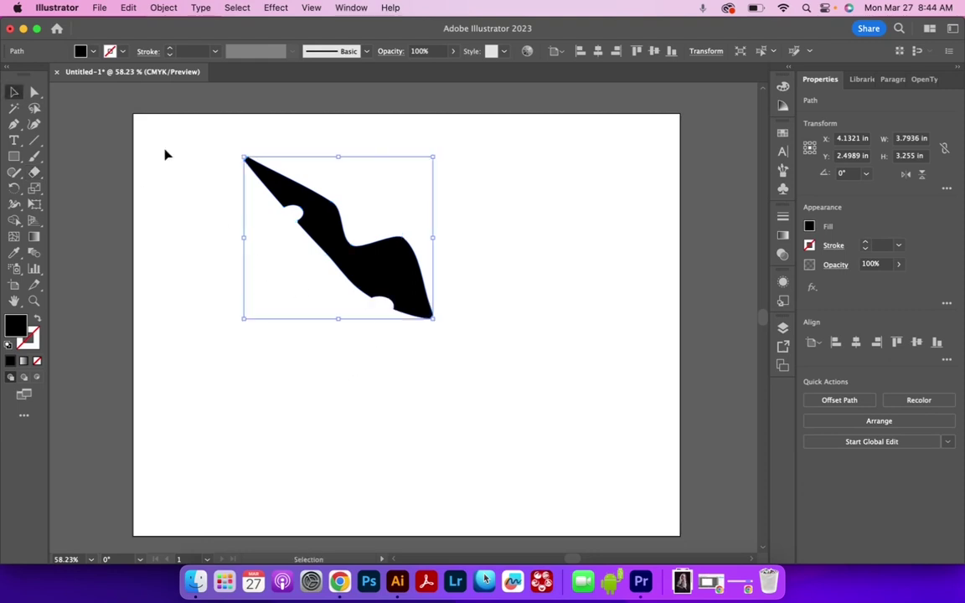
drag(388, 281, 459, 233)
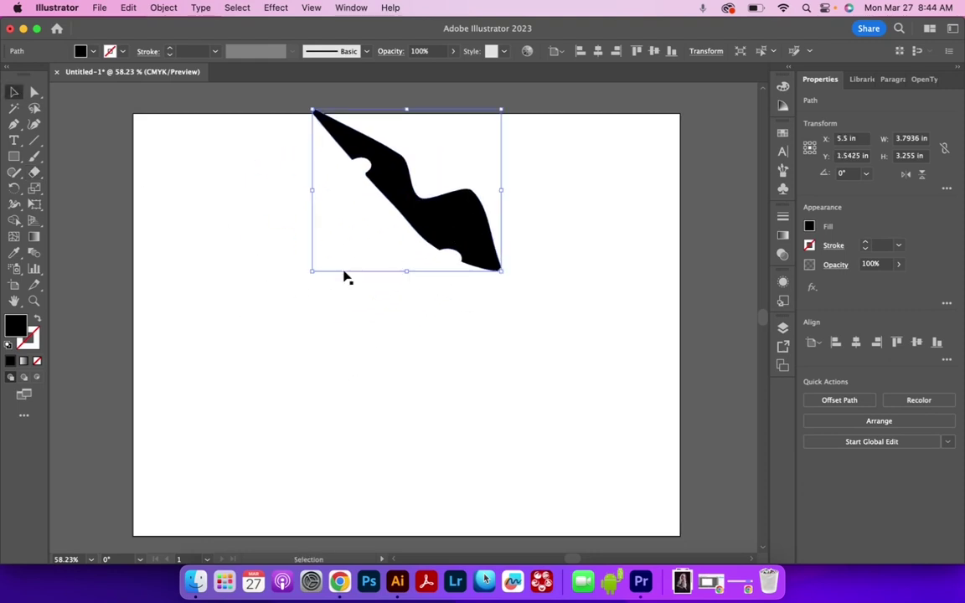
drag(270, 274, 401, 253)
Step: Move the shape's group down and slightly left, then ungroup it from the diagonal line
click(378, 318)
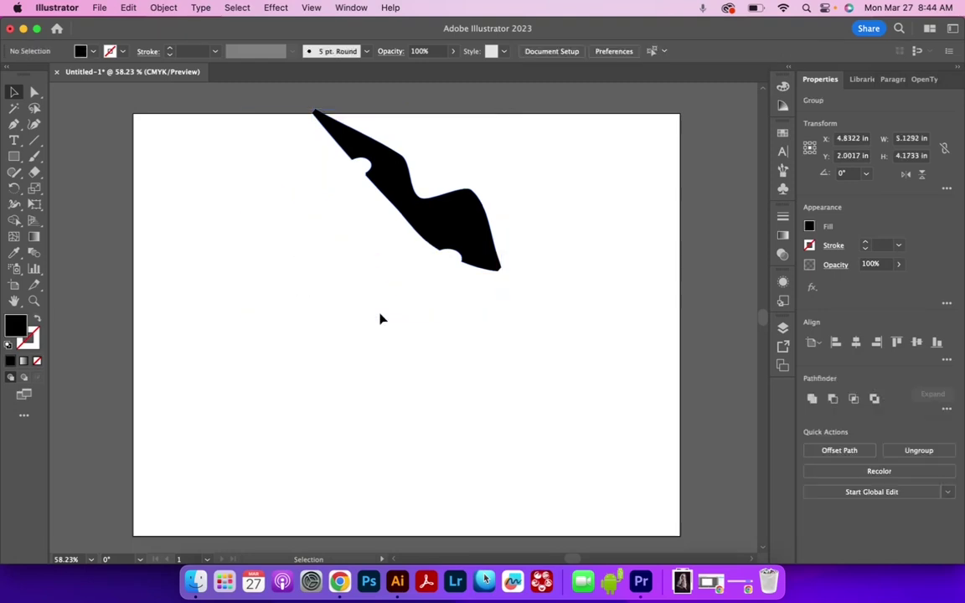
click(407, 297)
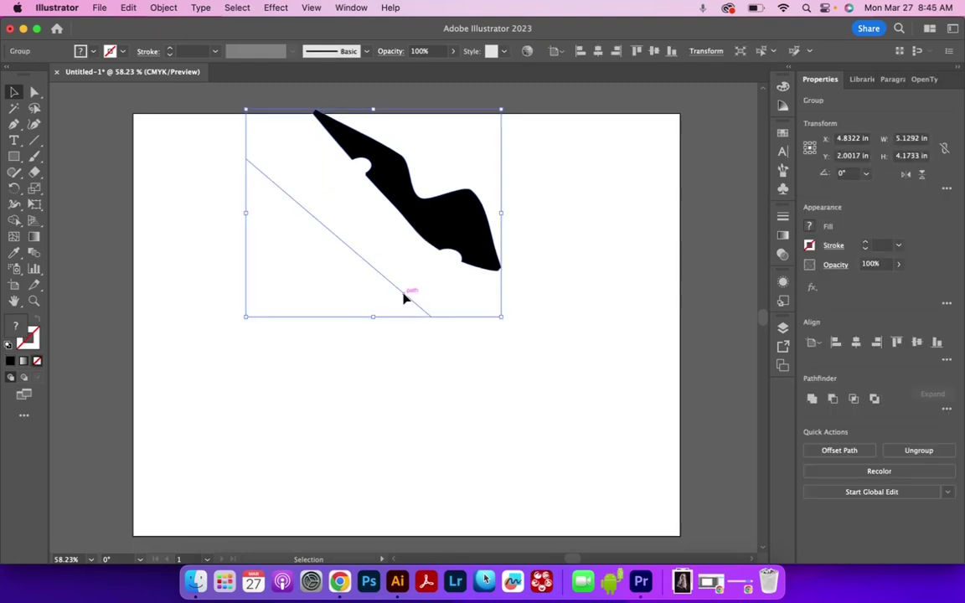
drag(405, 298, 379, 336)
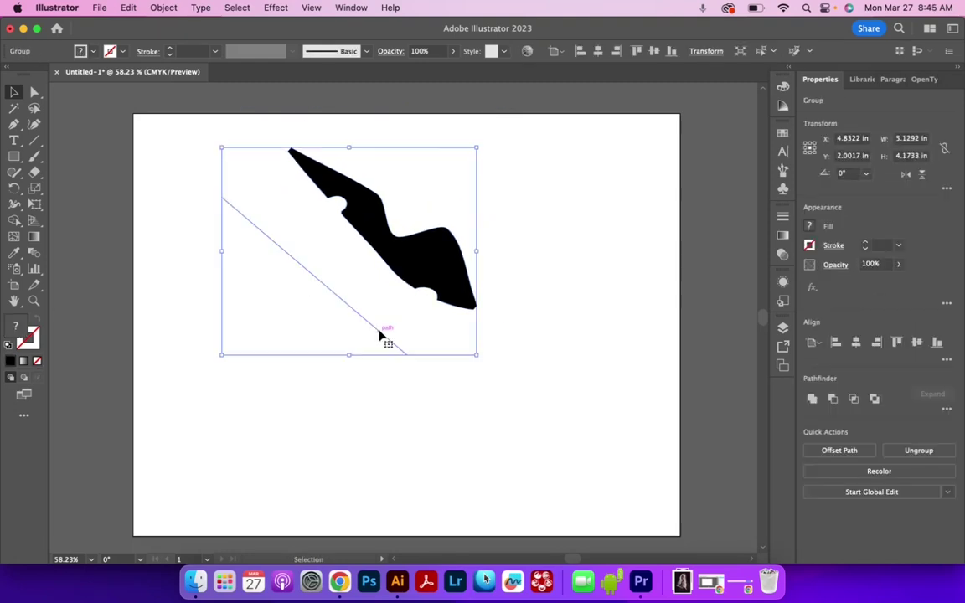
right_click(420, 280)
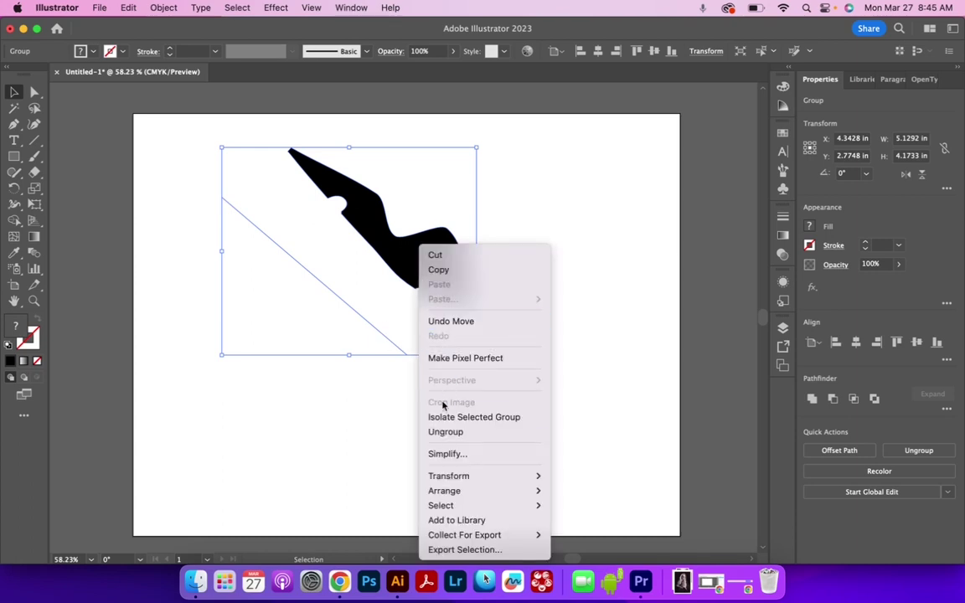
click(437, 433)
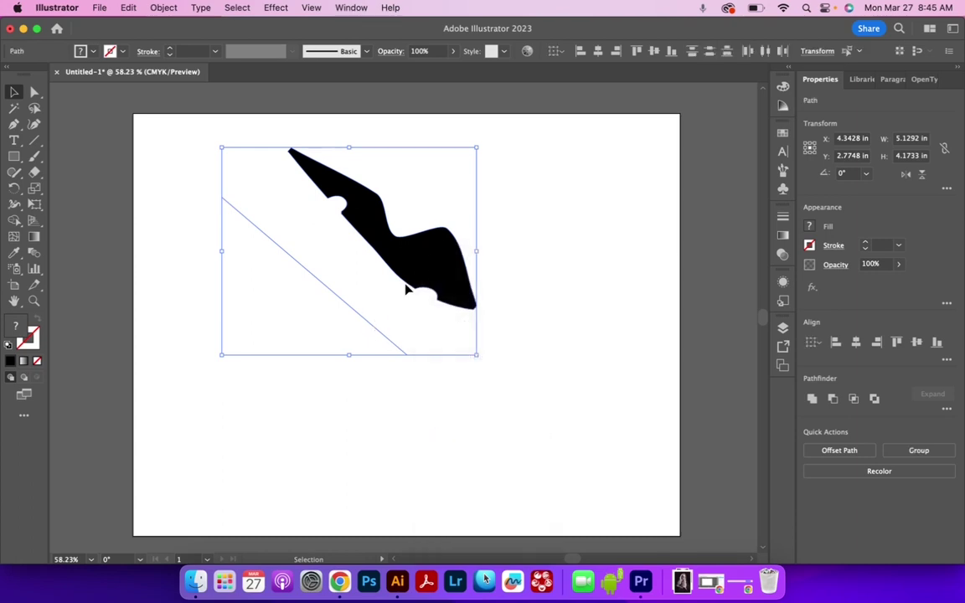
Step: Delete the stray diagonal line and move the black shape to the artboard's top-left
click(417, 394)
drag(367, 366, 433, 334)
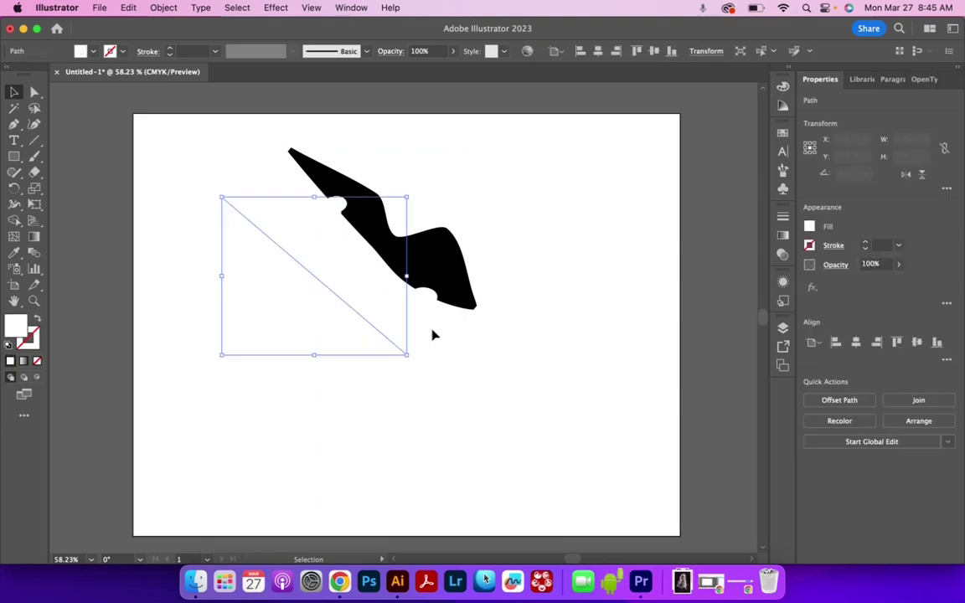
key(Delete)
mouse_move(431, 277)
mouse_down()
mouse_move(483, 256)
mouse_move(469, 334)
mouse_move(331, 267)
mouse_up()
Step: Paint two horizontal bars and a hooked curve crossing them with the Paintbrush to form ₹
click(37, 156)
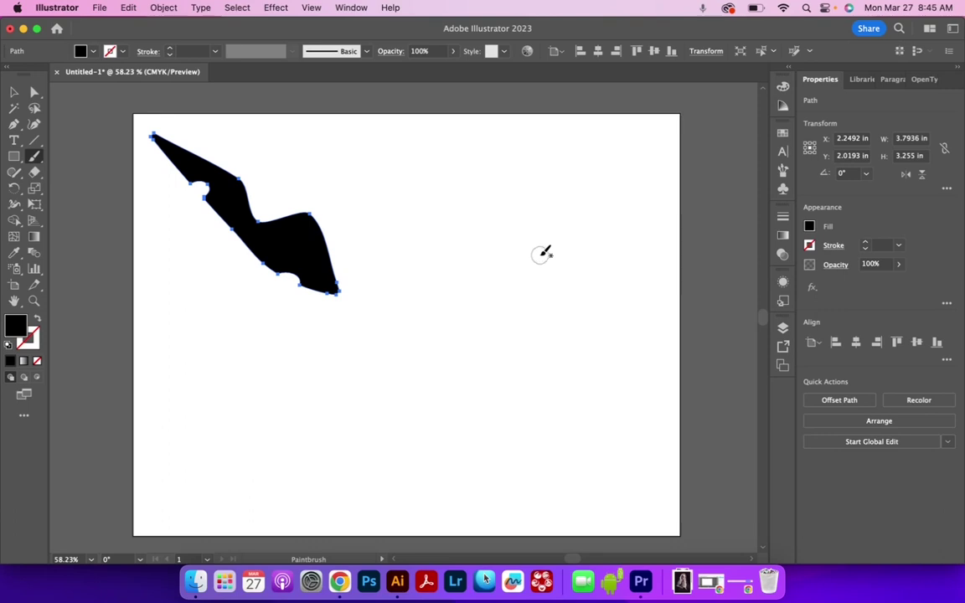
drag(450, 246, 587, 247)
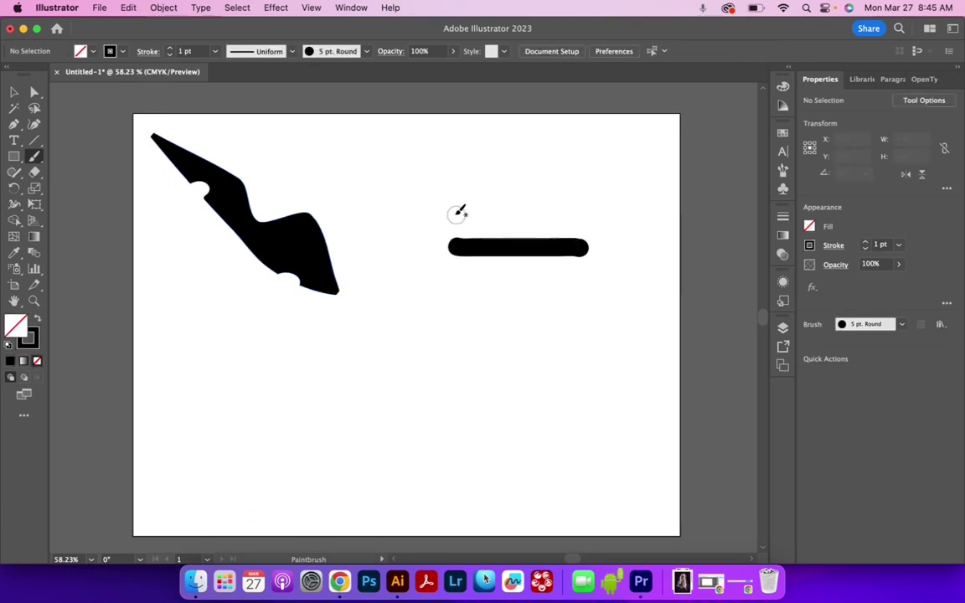
drag(444, 207, 591, 205)
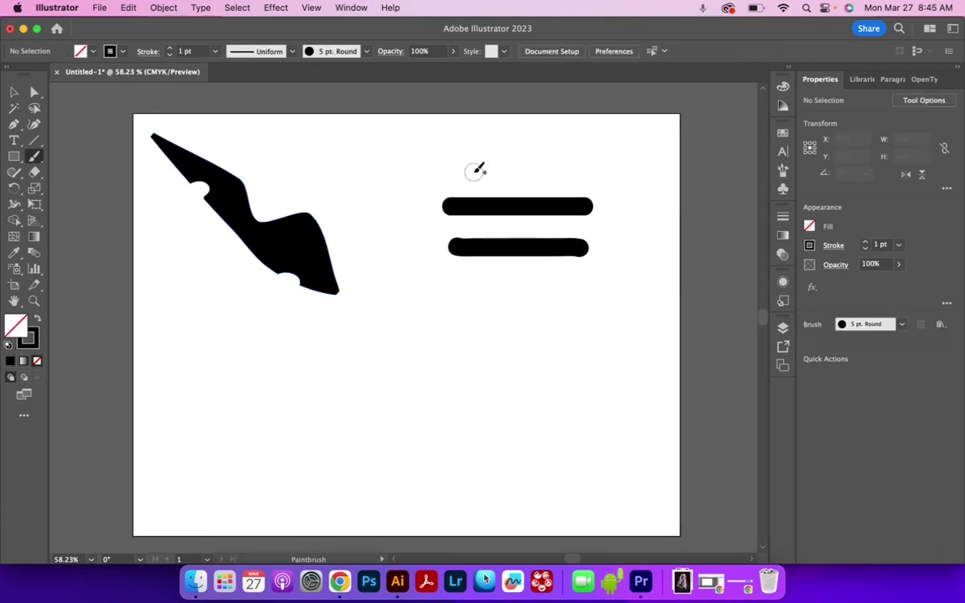
mouse_move(475, 171)
mouse_down()
mouse_move(554, 278)
mouse_move(497, 327)
mouse_move(453, 307)
mouse_move(488, 302)
mouse_up()
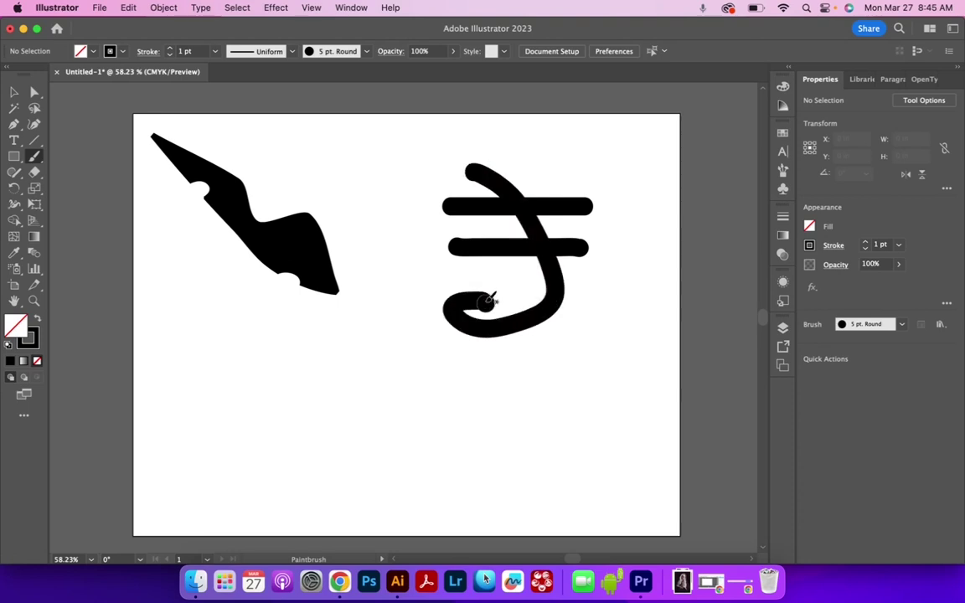
click(14, 92)
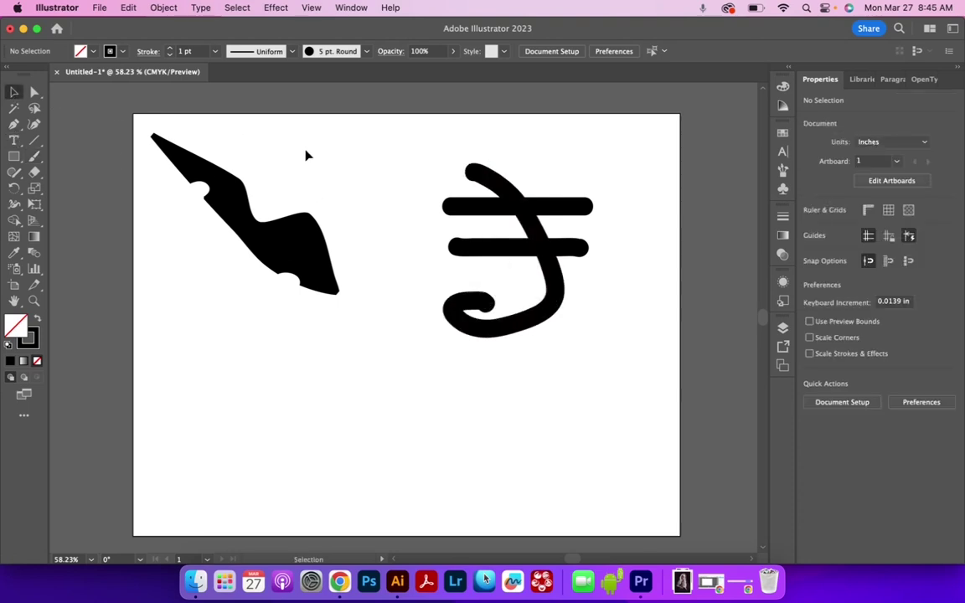
Step: Select the ₹ sign's curve and both bars and expand their appearance into filled shapes
click(459, 205)
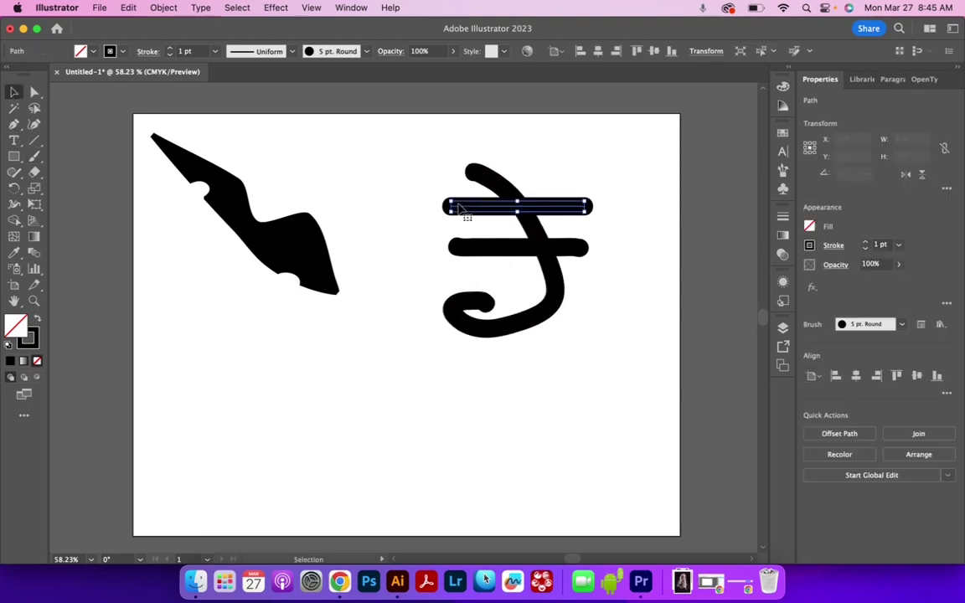
click(553, 264)
click(511, 247)
click(543, 216)
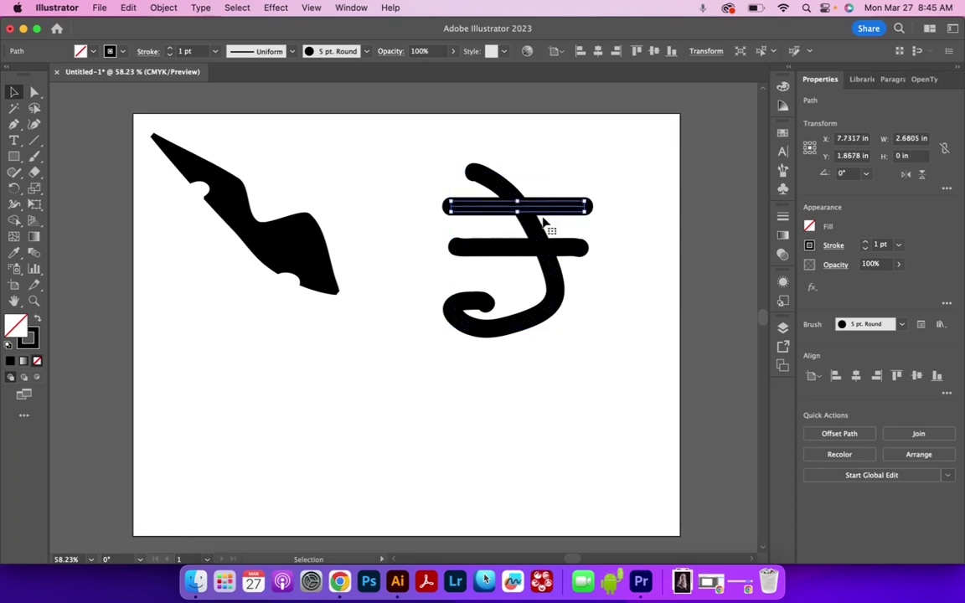
click(543, 216)
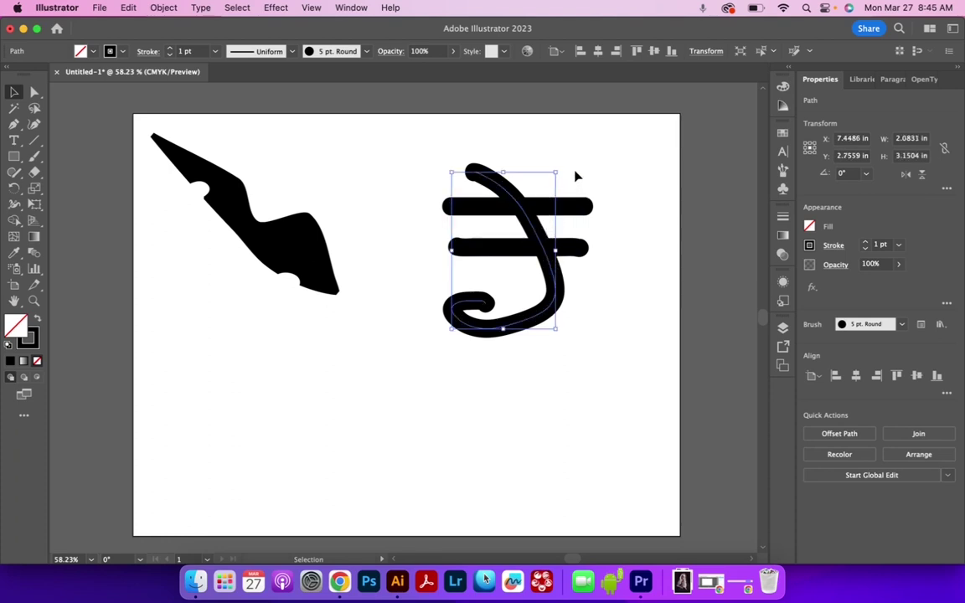
shift+click(459, 247)
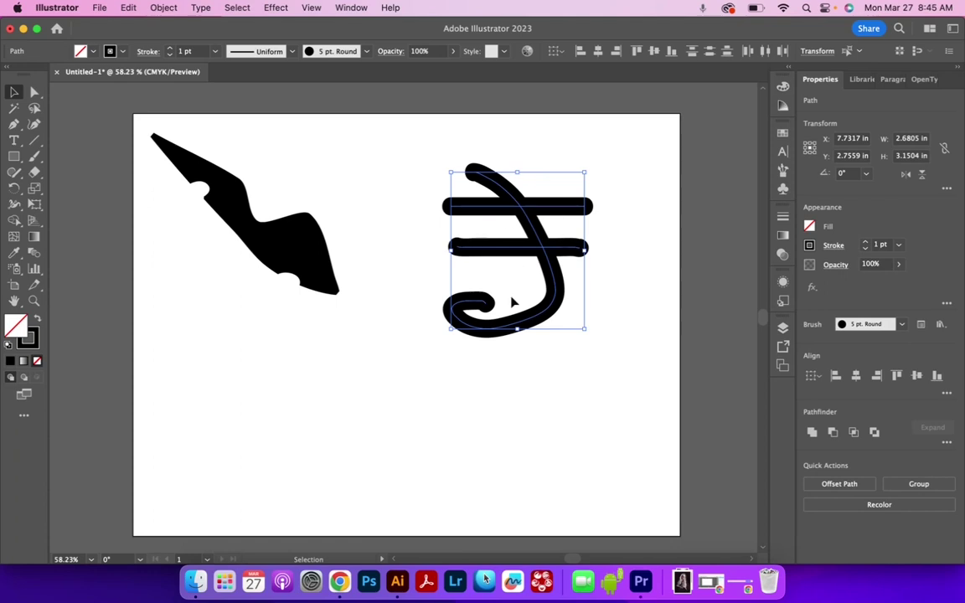
click(176, 8)
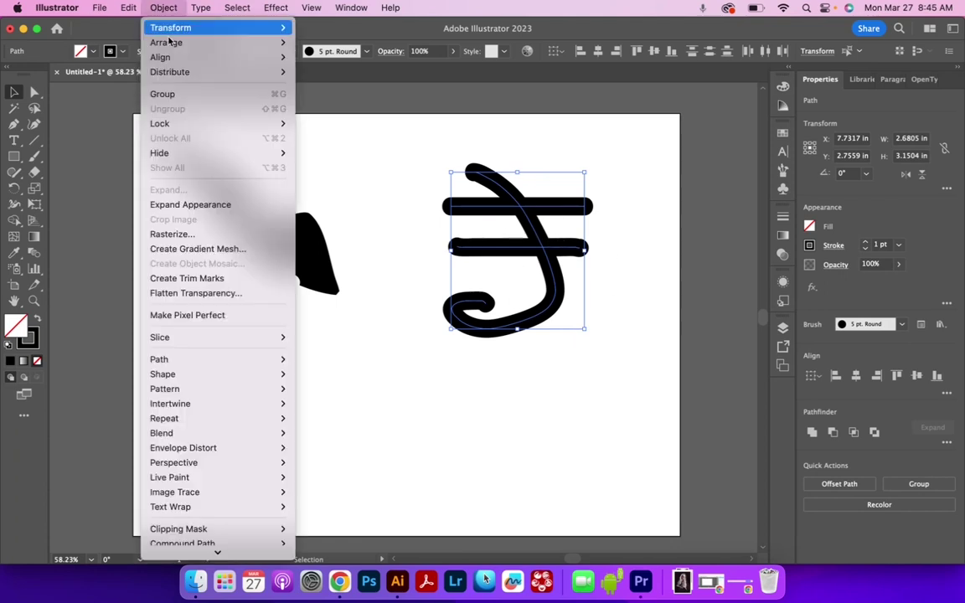
click(171, 191)
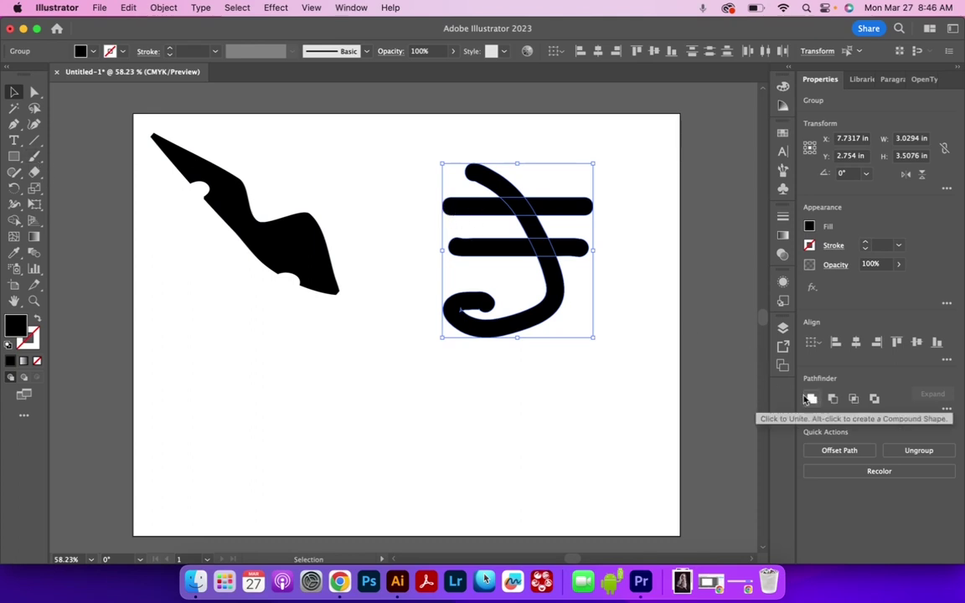
Step: Unite the rupee sign's pieces into one shape with the Shape Builder
click(13, 221)
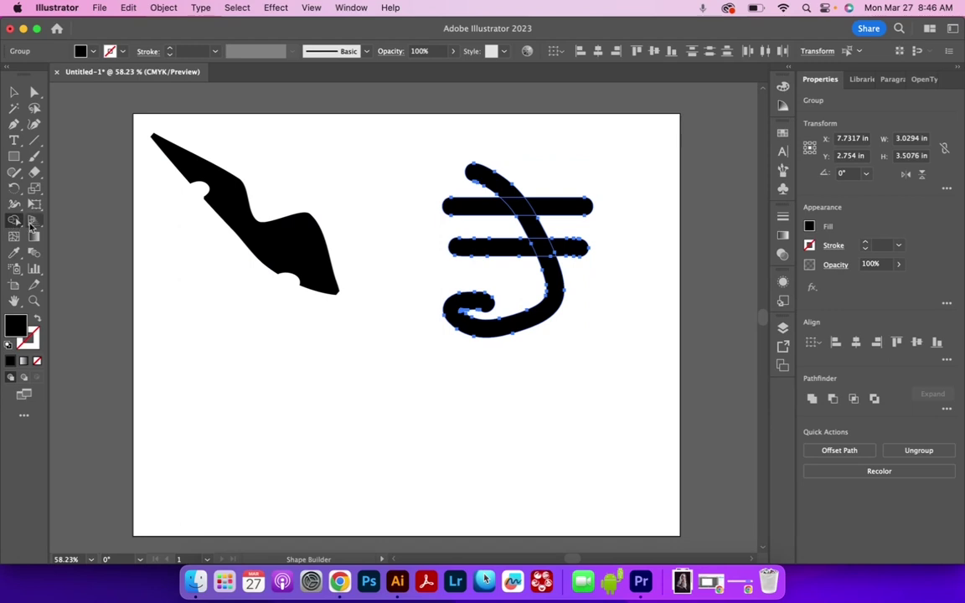
mouse_move(463, 210)
mouse_down()
mouse_move(485, 177)
mouse_move(531, 214)
mouse_move(481, 201)
mouse_move(491, 231)
mouse_move(521, 245)
mouse_move(513, 272)
mouse_move(521, 260)
mouse_up()
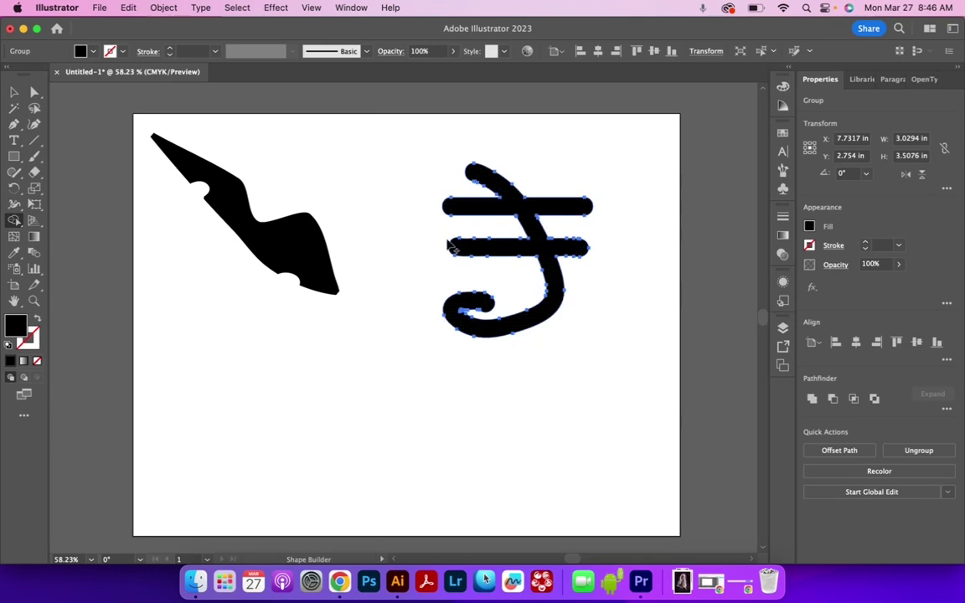
click(14, 93)
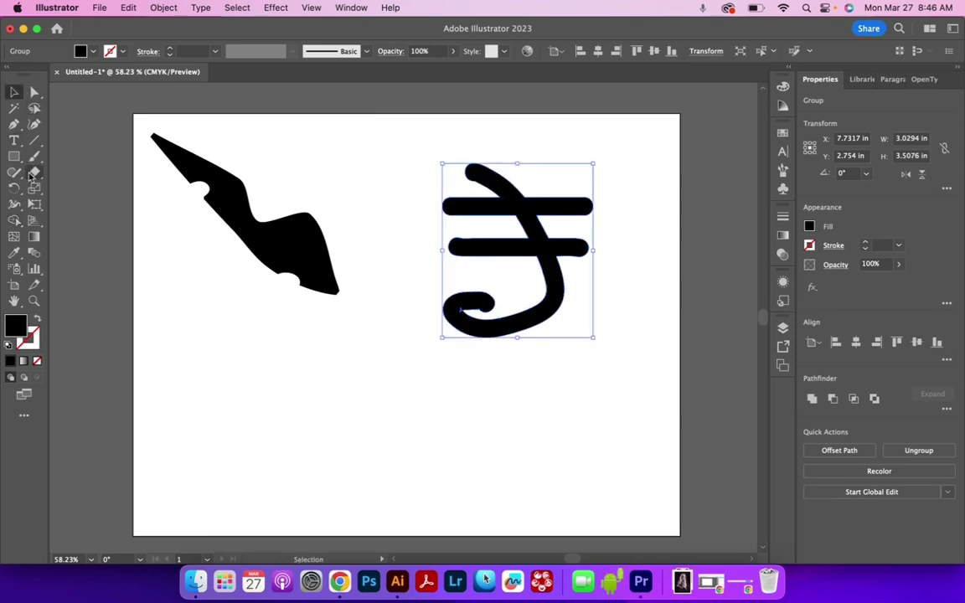
Step: Erase small spots from the ₹ top curl and lower bar, then move it up and right
click(35, 172)
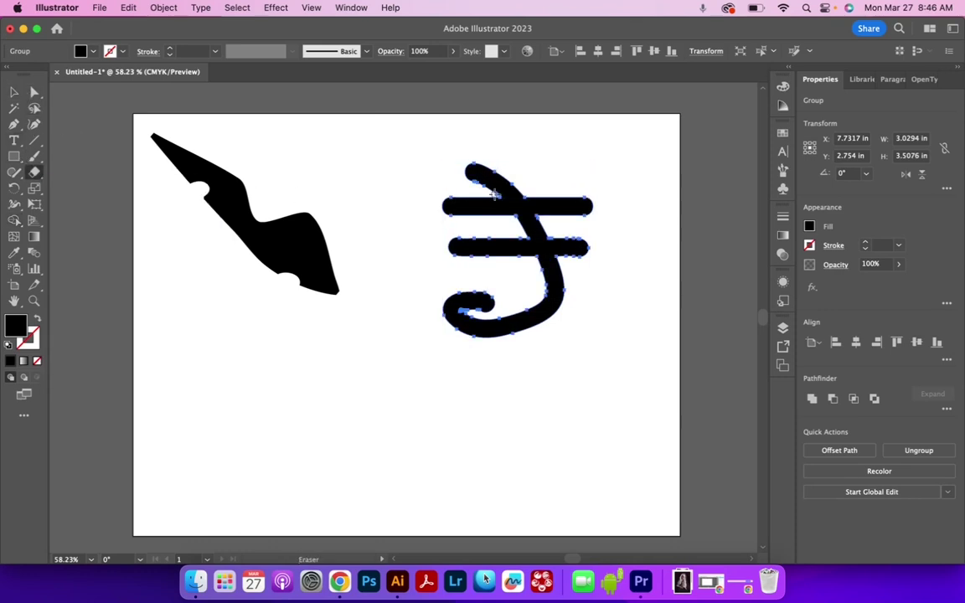
drag(495, 177, 465, 183)
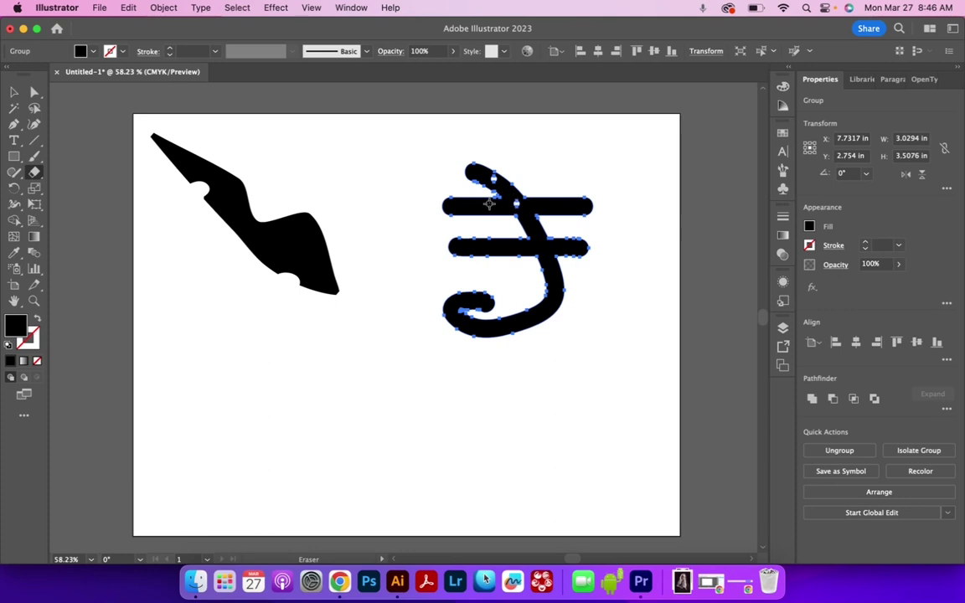
mouse_move(535, 247)
mouse_down()
mouse_move(523, 248)
mouse_move(550, 248)
mouse_up()
click(13, 92)
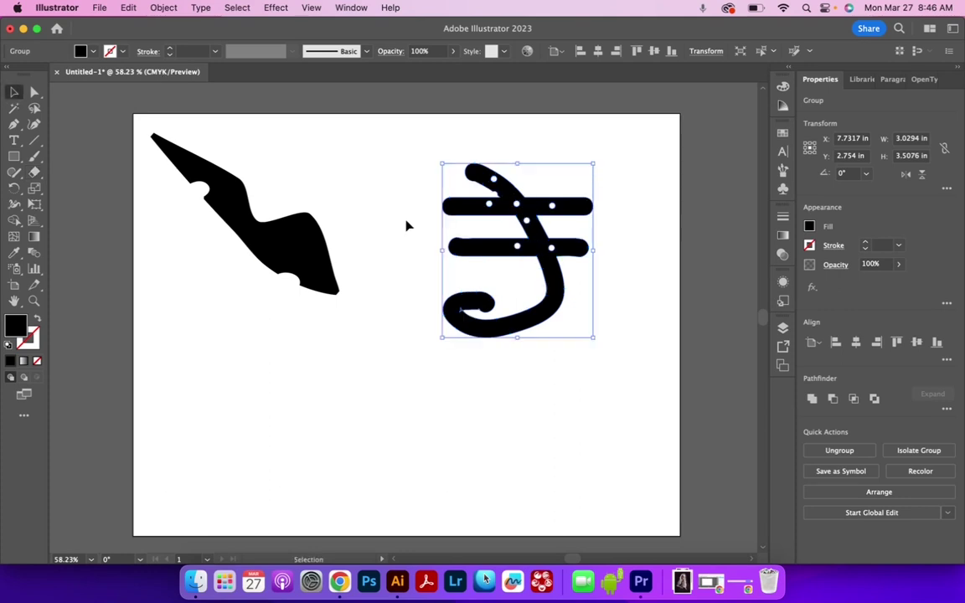
click(437, 234)
drag(567, 274, 604, 261)
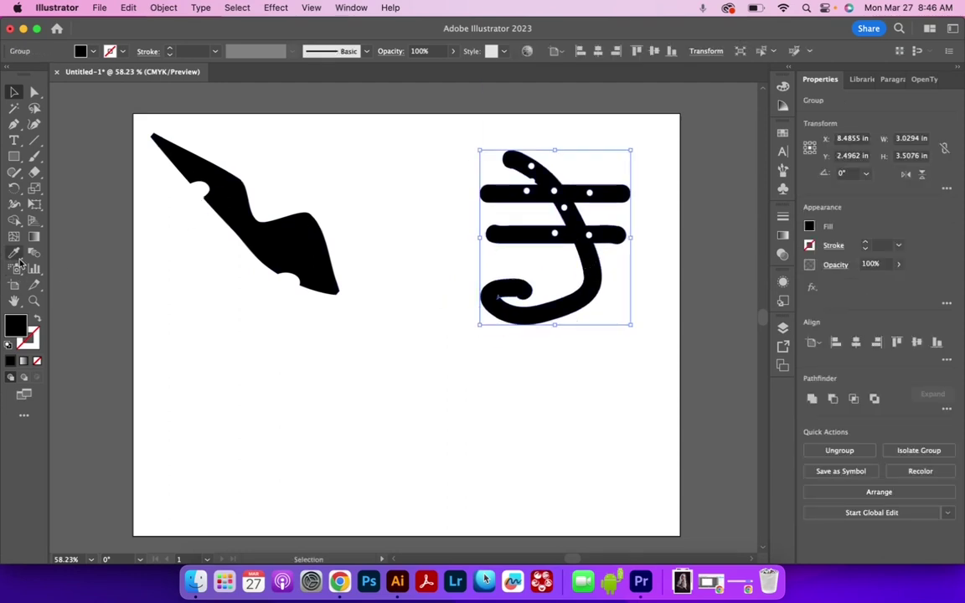
Step: Place 'Lorem ipsum' text below the shapes at 100 pt and move it left
key(t)
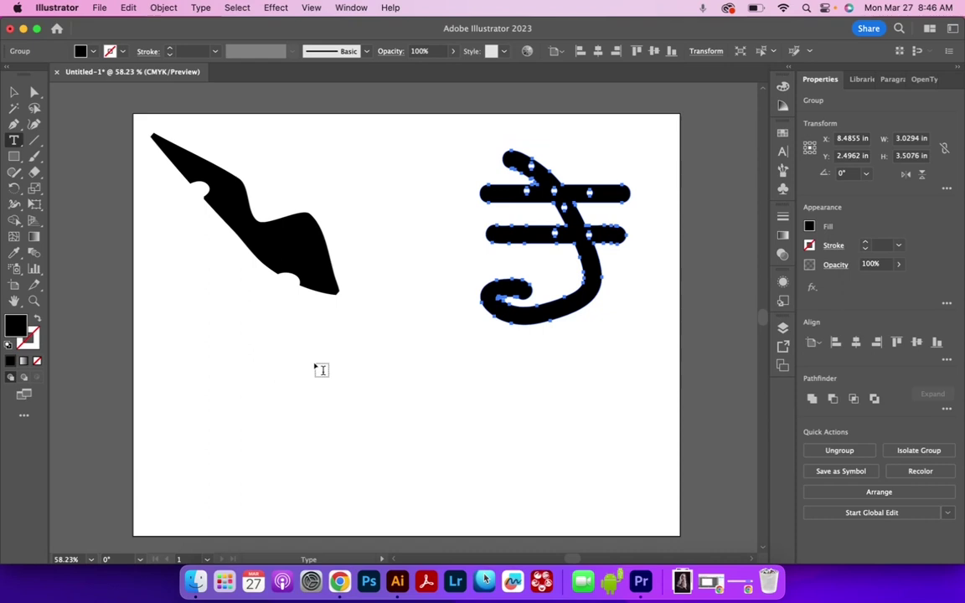
click(296, 395)
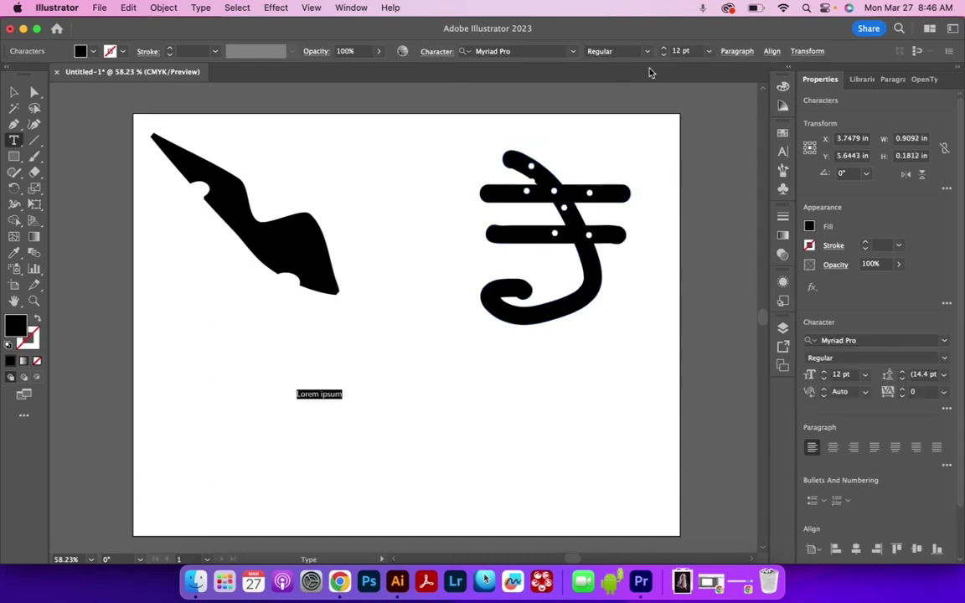
click(678, 51)
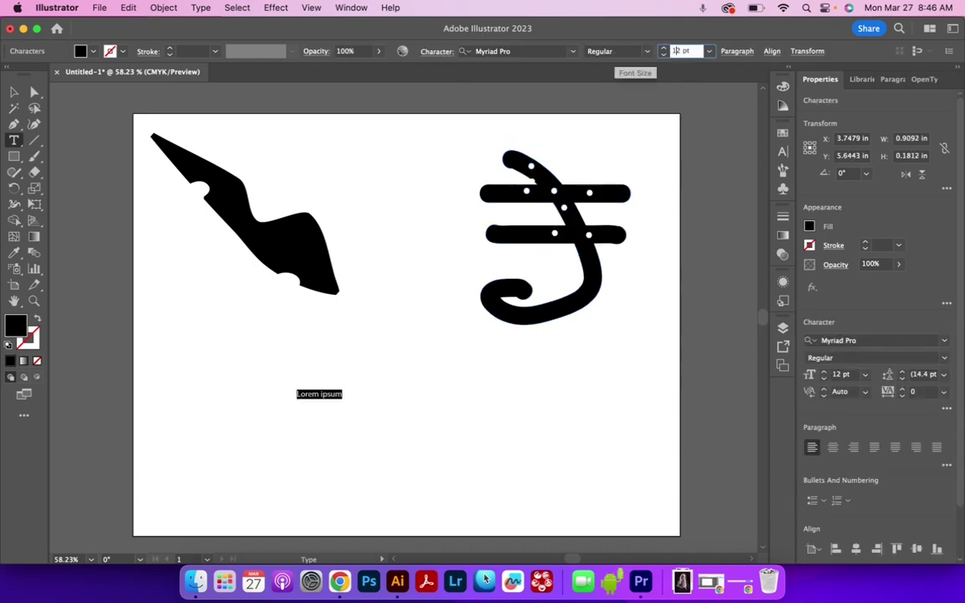
text(100)
key(Return)
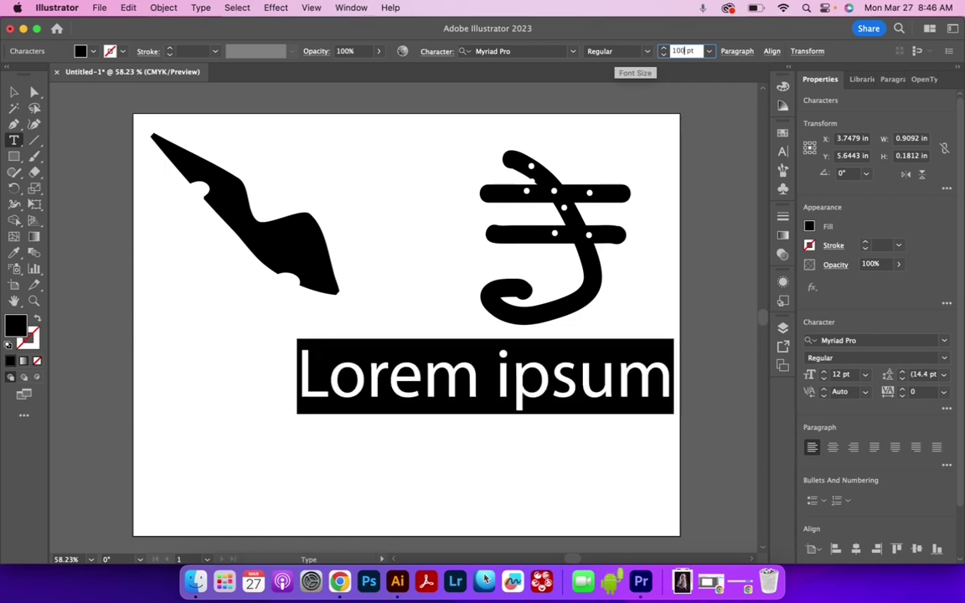
click(13, 93)
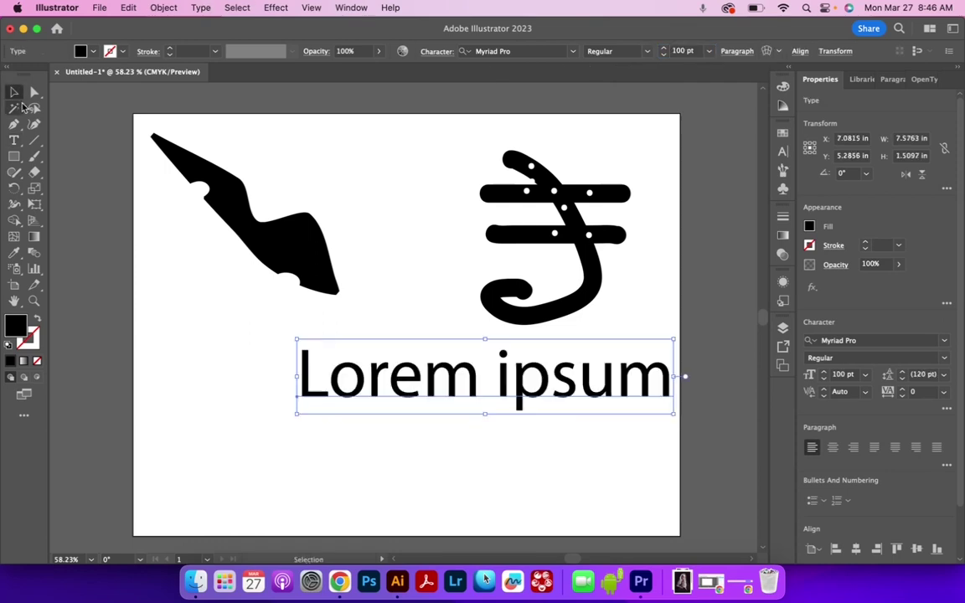
drag(440, 397, 365, 404)
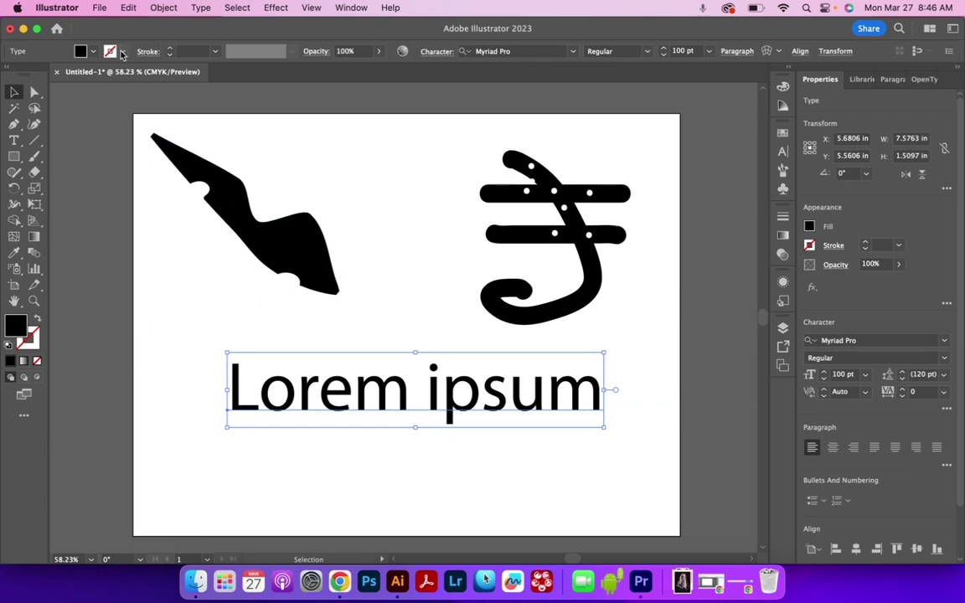
Step: Give the text a 3 pt black stroke and a CMYK Magenta fill
click(8, 347)
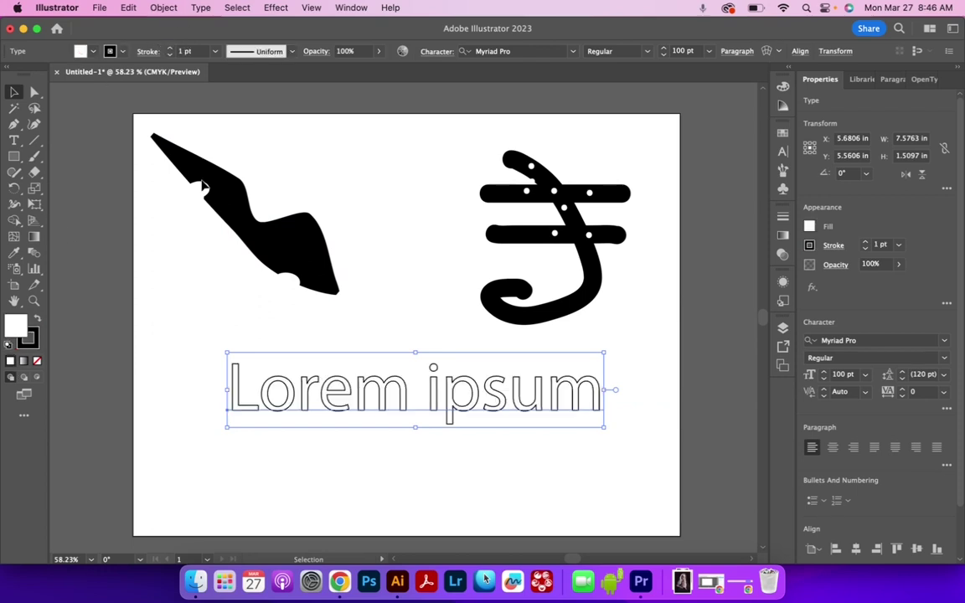
click(170, 49)
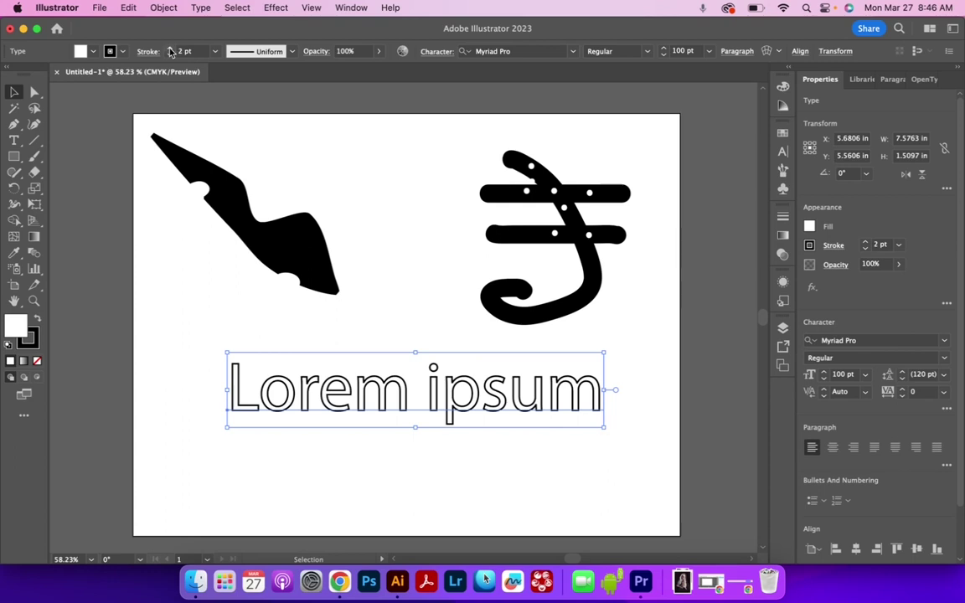
click(170, 49)
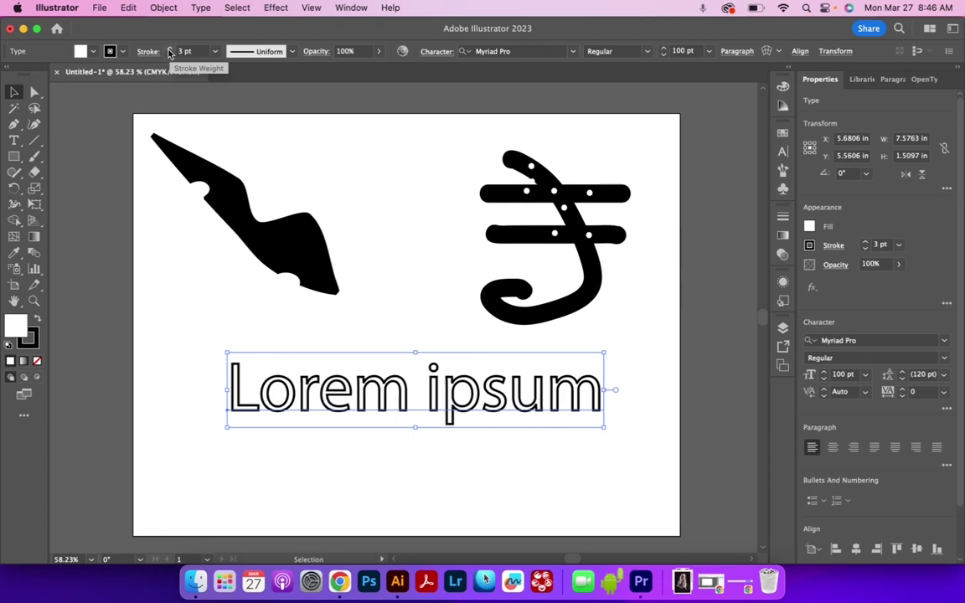
click(109, 53)
click(94, 77)
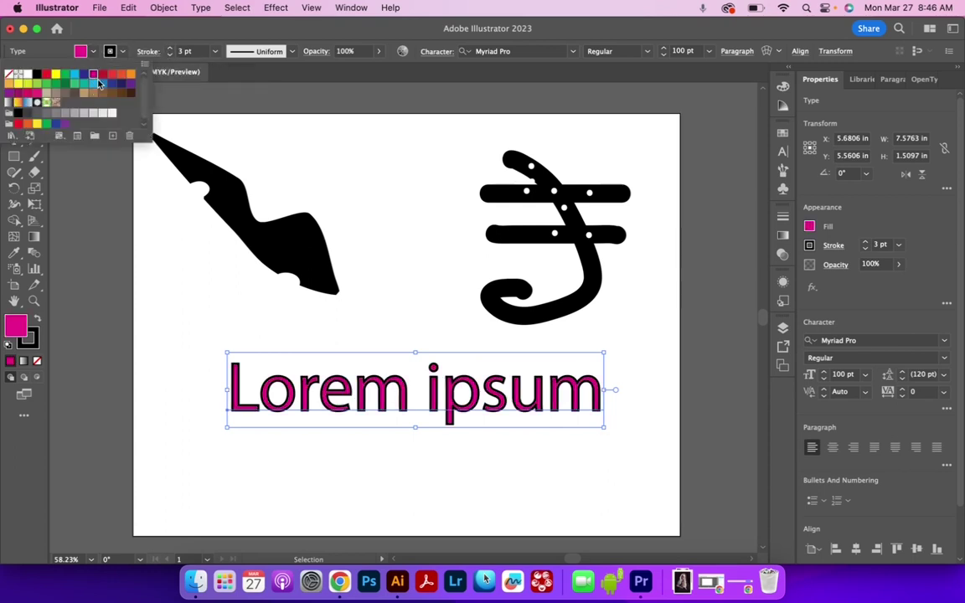
key(Escape)
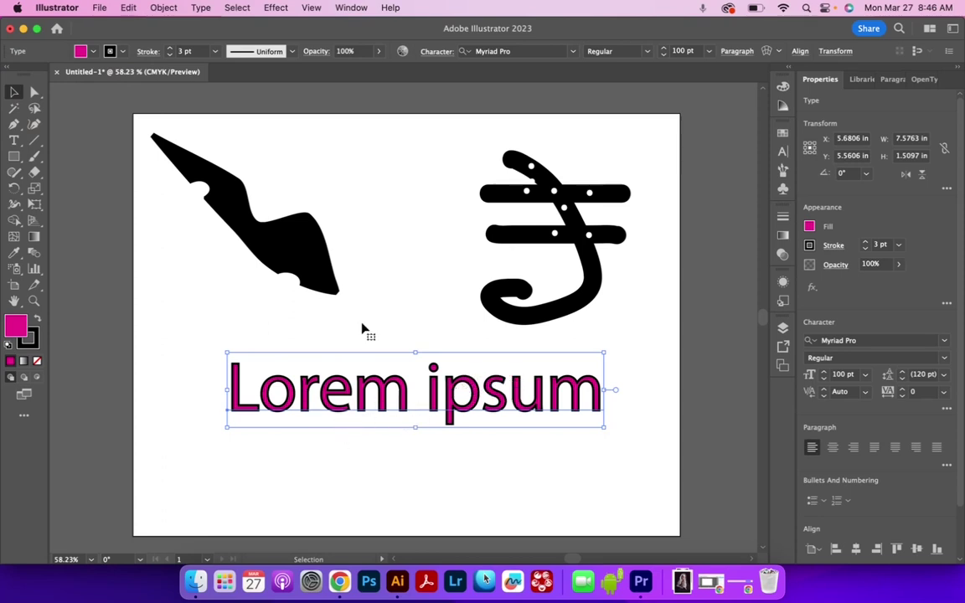
Step: Select the p in 'ipsum' and set its Character Rotation to 12°
key(t)
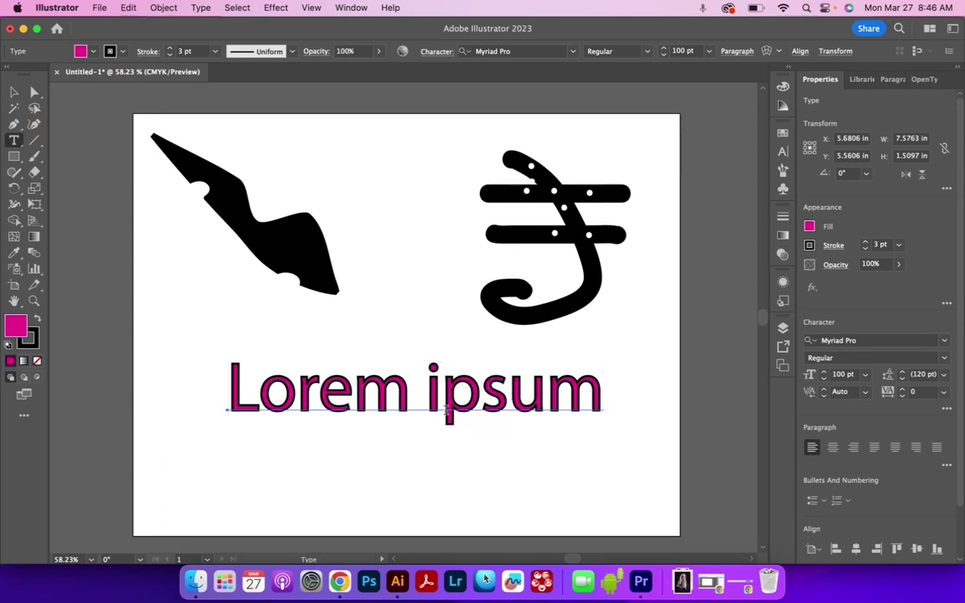
drag(442, 394, 483, 394)
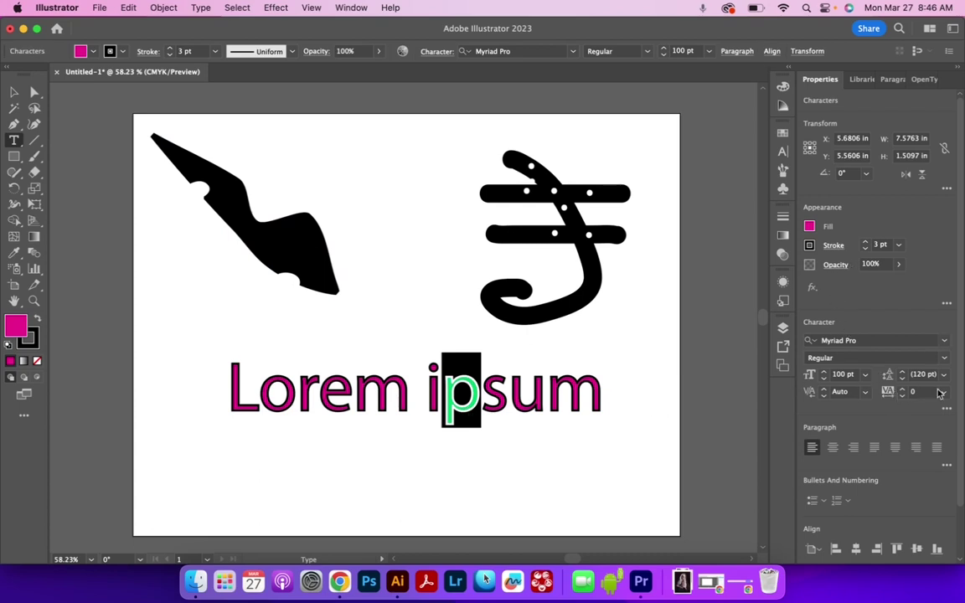
click(947, 408)
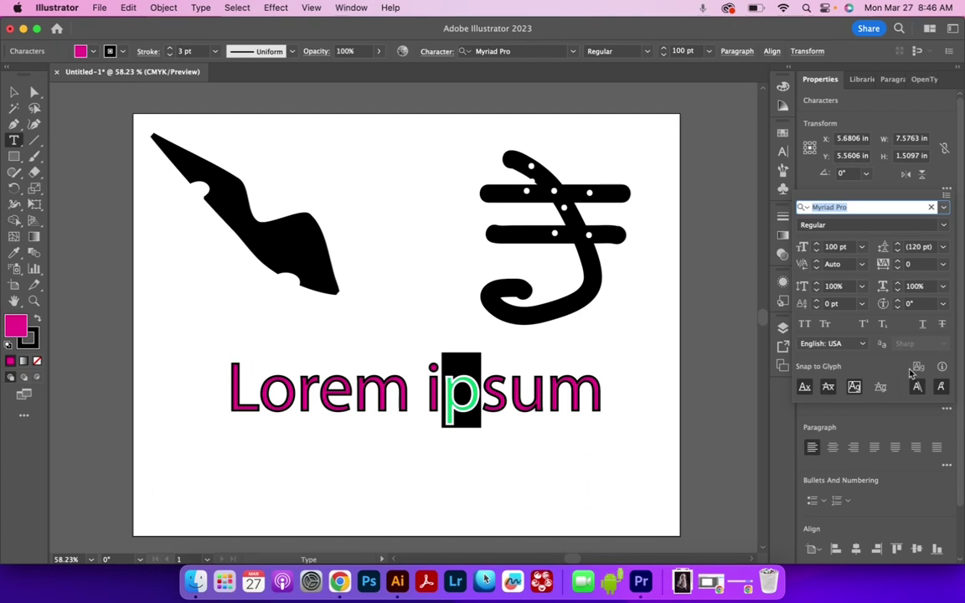
click(897, 304)
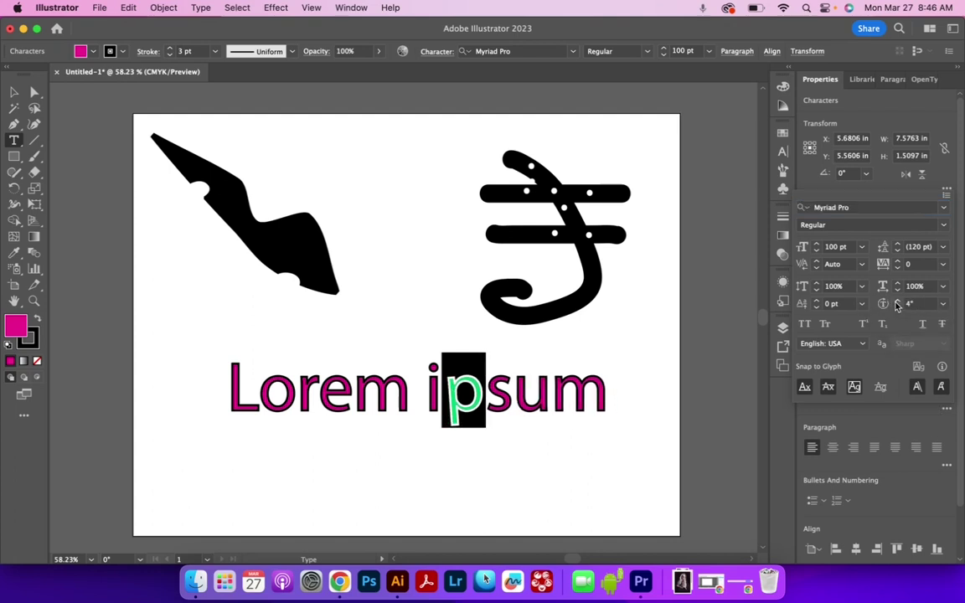
click(897, 304)
click(897, 304)
click(897, 303)
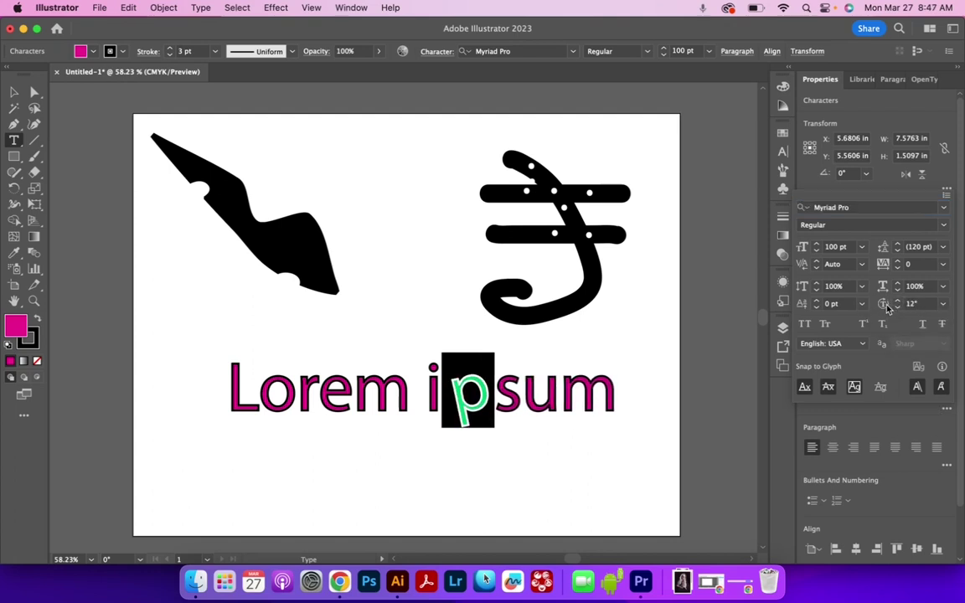
Step: Raise the p with a 12 pt Baseline Shift, then leave text editing
click(818, 303)
click(818, 303)
click(817, 303)
click(818, 304)
click(817, 303)
click(818, 304)
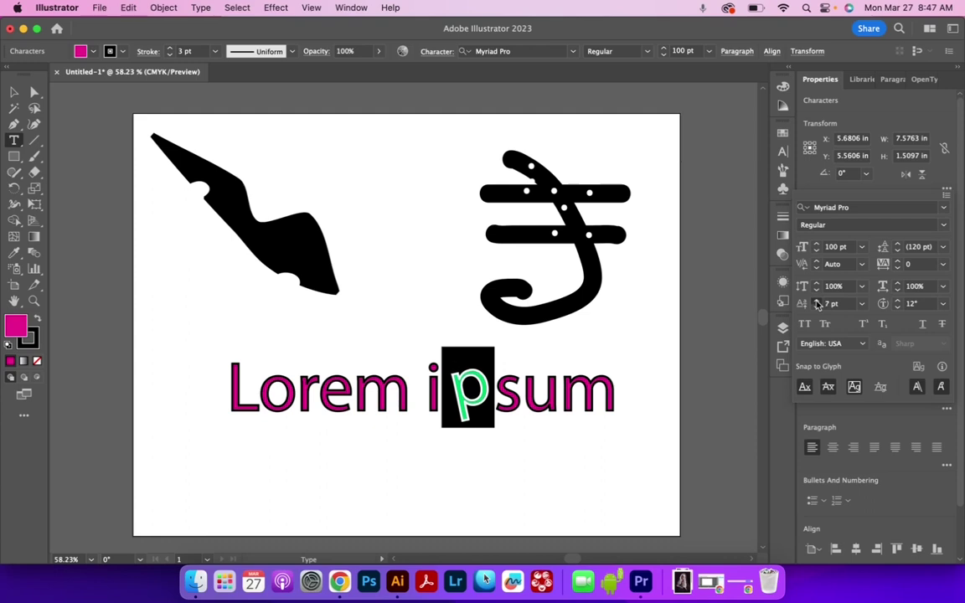
click(818, 303)
click(818, 304)
click(818, 303)
click(818, 303)
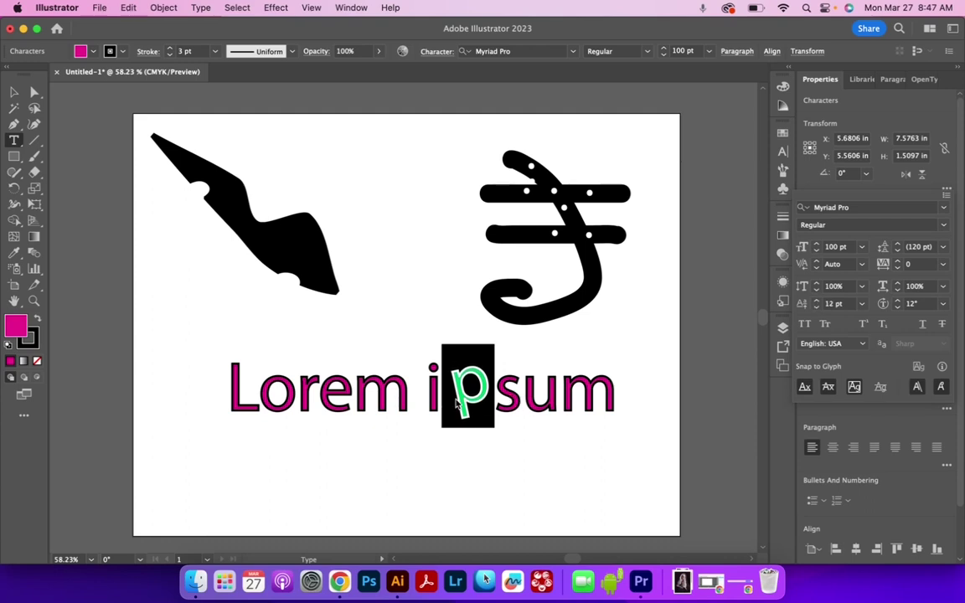
click(499, 404)
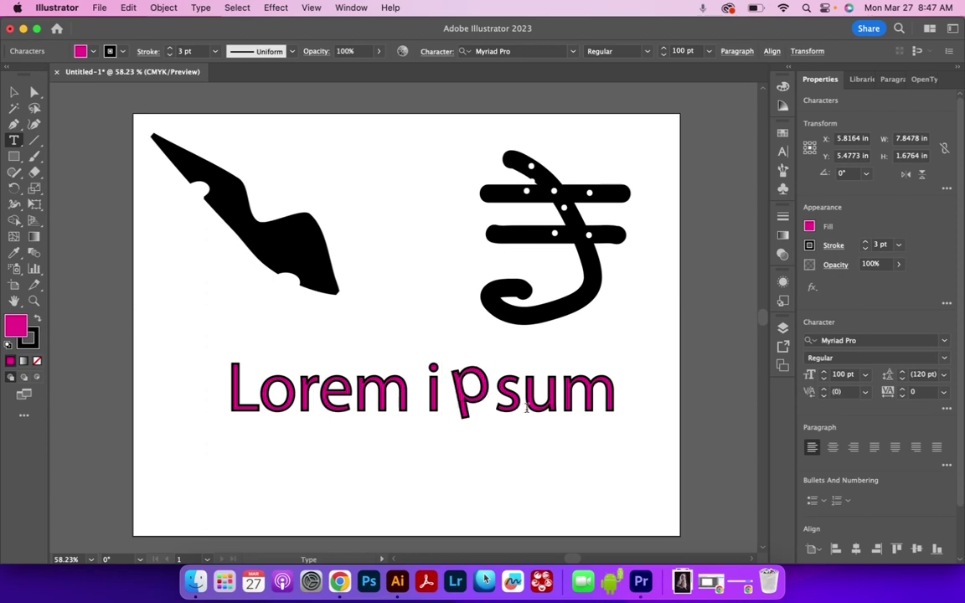
drag(527, 409, 387, 408)
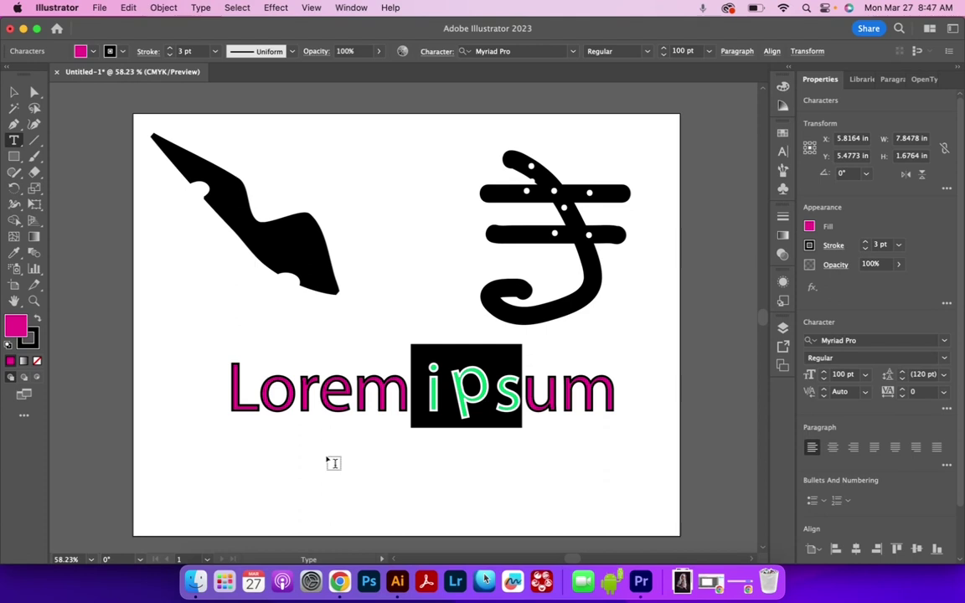
key(Escape)
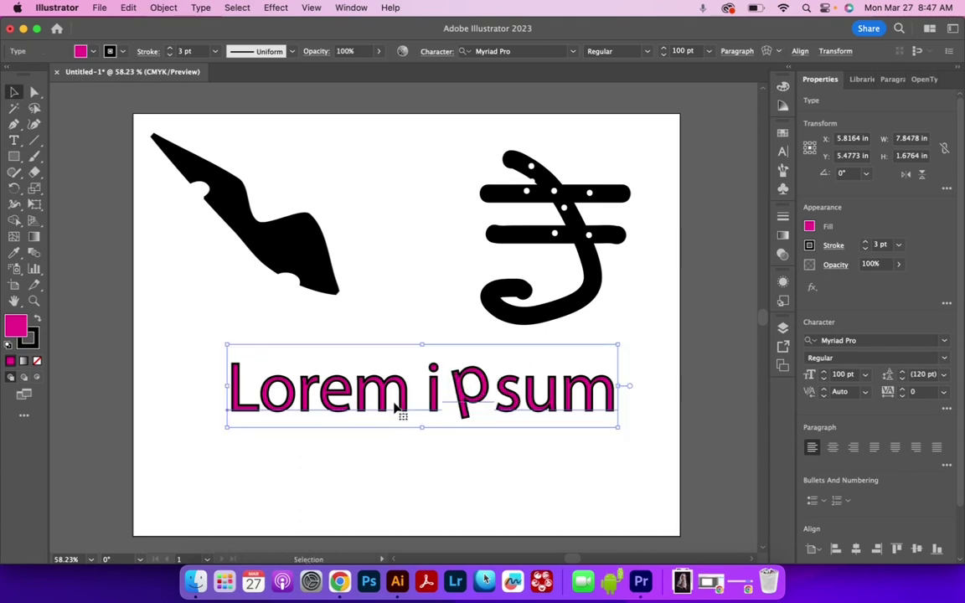
Step: Nudge the Lorem ipsum text left and expand it with Object and Fill checked
drag(446, 396, 431, 394)
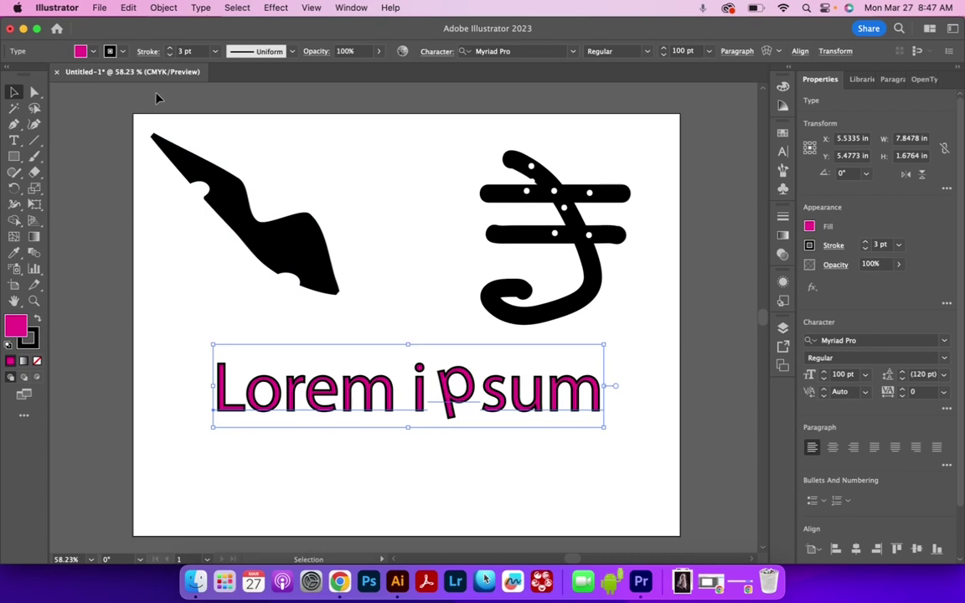
click(164, 8)
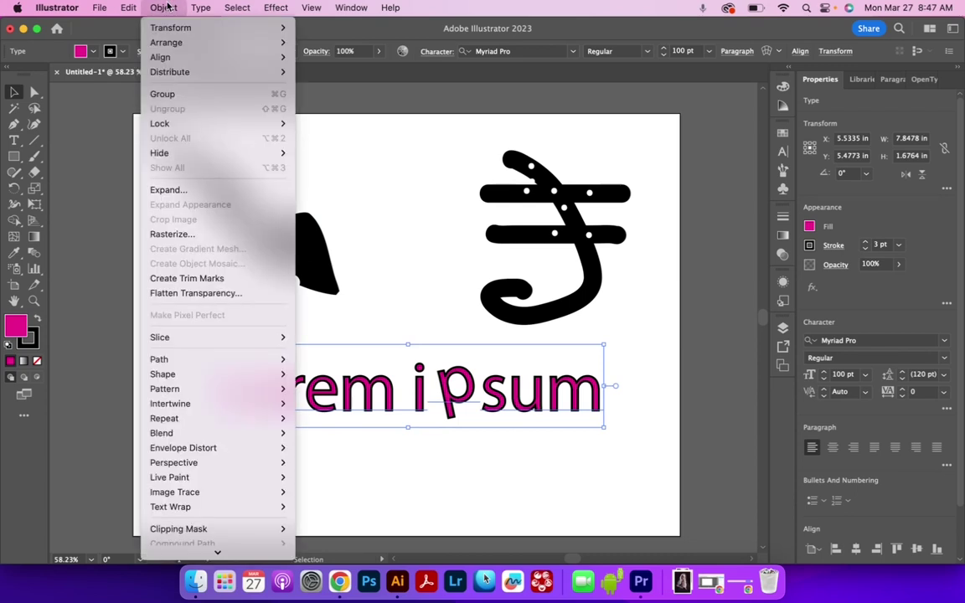
click(171, 191)
drag(648, 197, 682, 145)
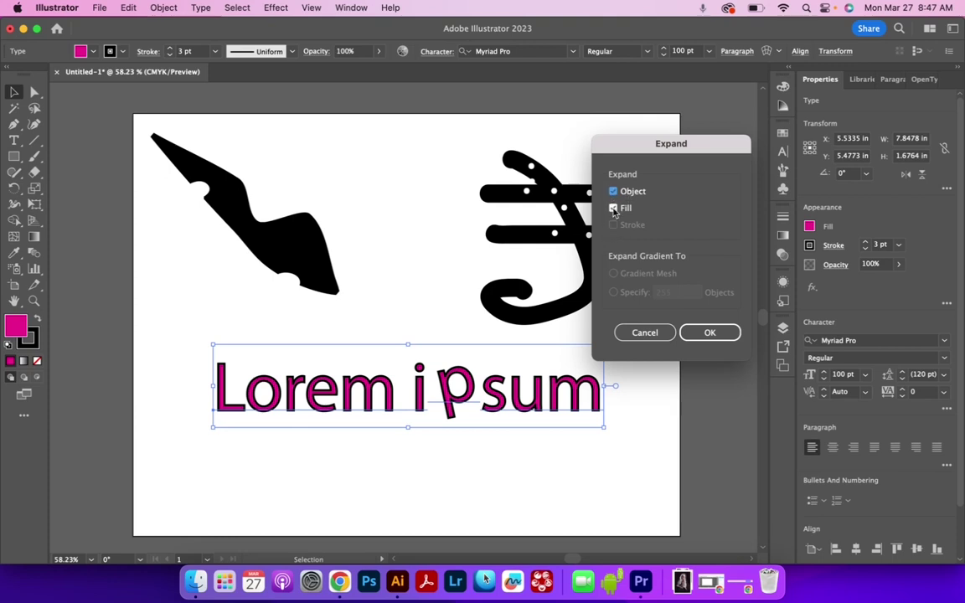
Step: Confirm the expansion to outlines and raise the Lorem ipsum group slightly
click(707, 335)
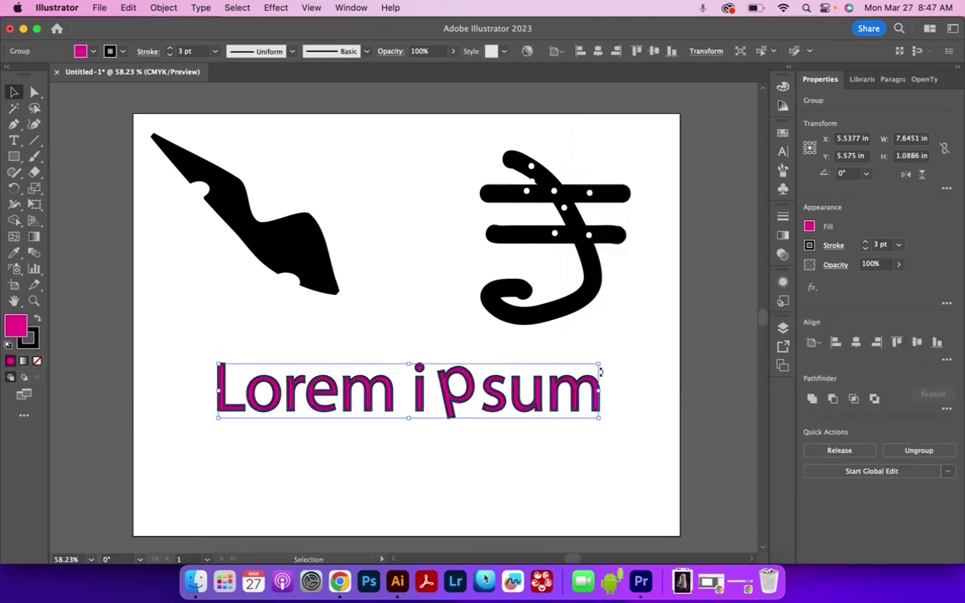
click(577, 358)
click(538, 403)
mouse_move(492, 400)
mouse_down()
mouse_move(526, 453)
mouse_move(499, 372)
mouse_move(489, 391)
mouse_up()
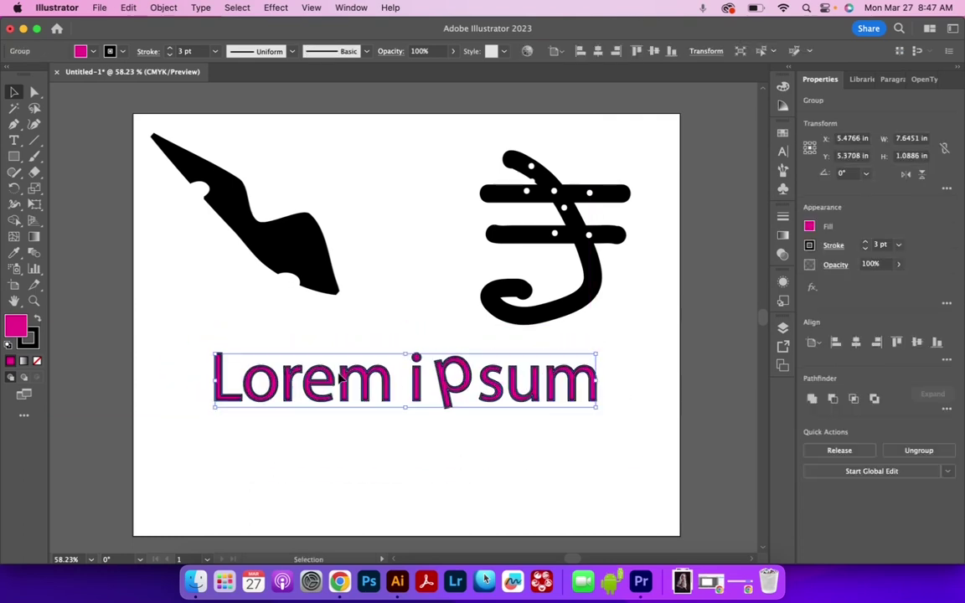
key(t)
click(362, 381)
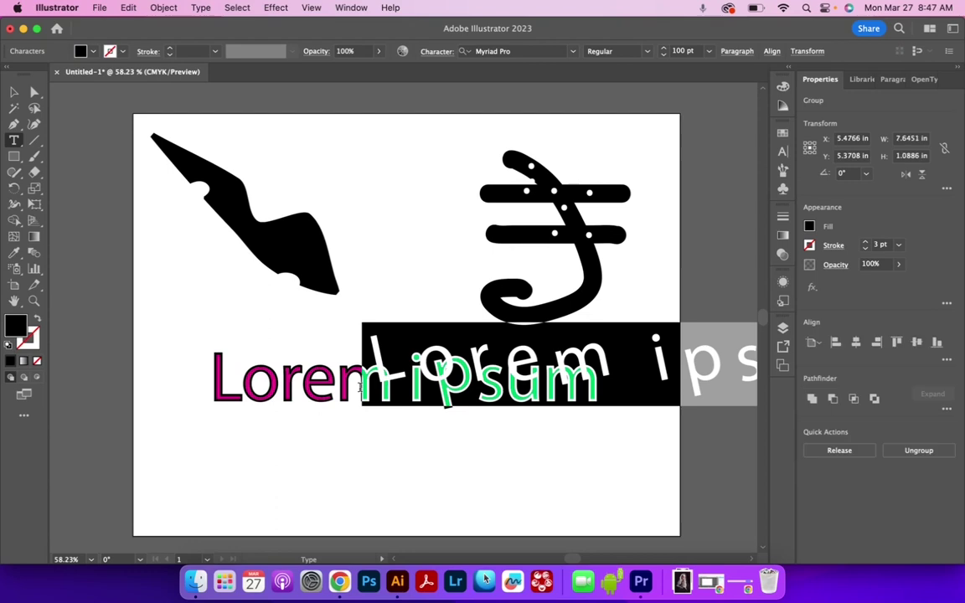
key(super+z)
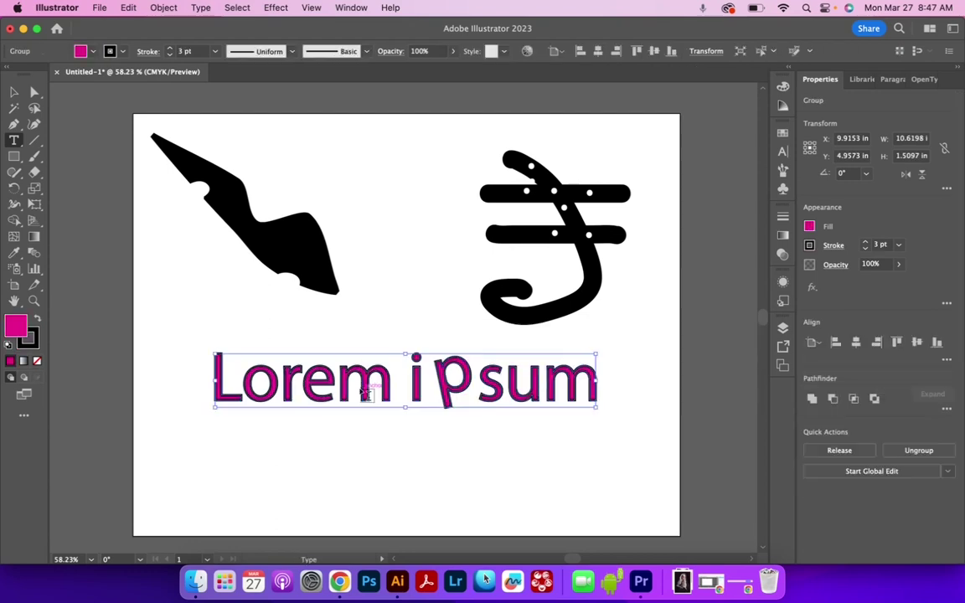
Step: With Direct Selection, pull an anchor of the o in Lorem downward, then deselect
click(34, 95)
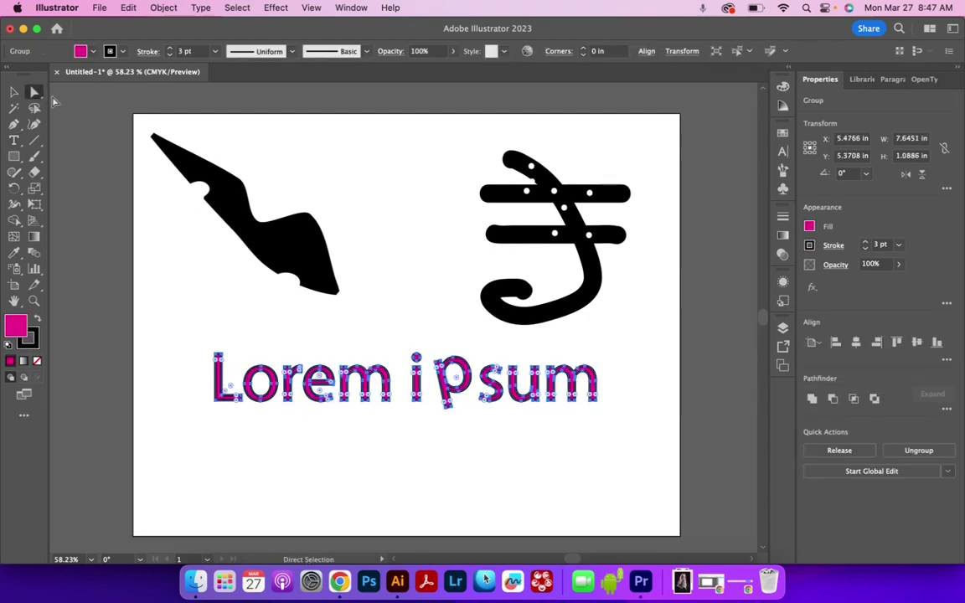
drag(254, 394, 263, 370)
click(262, 360)
click(238, 317)
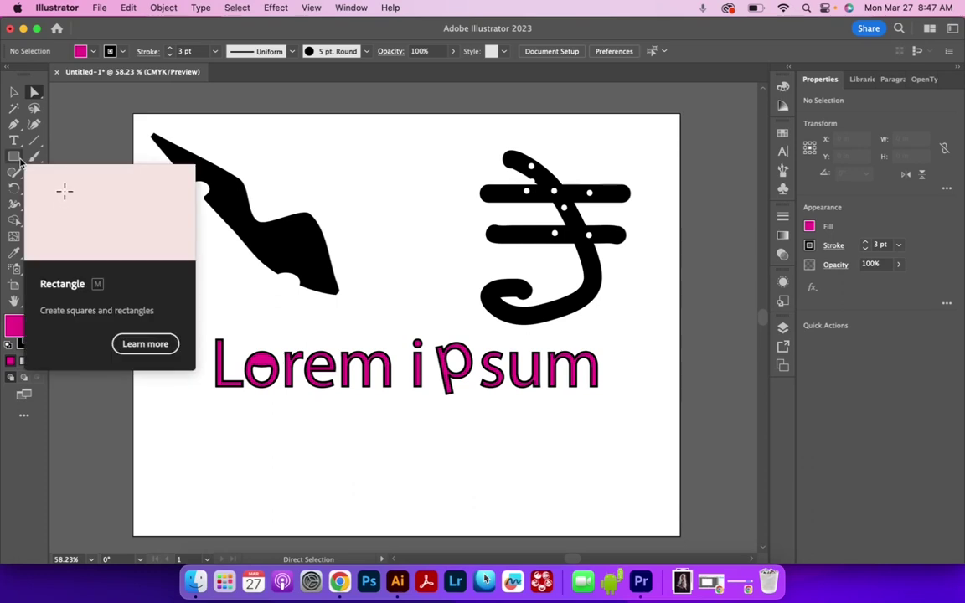
key(shift+e)
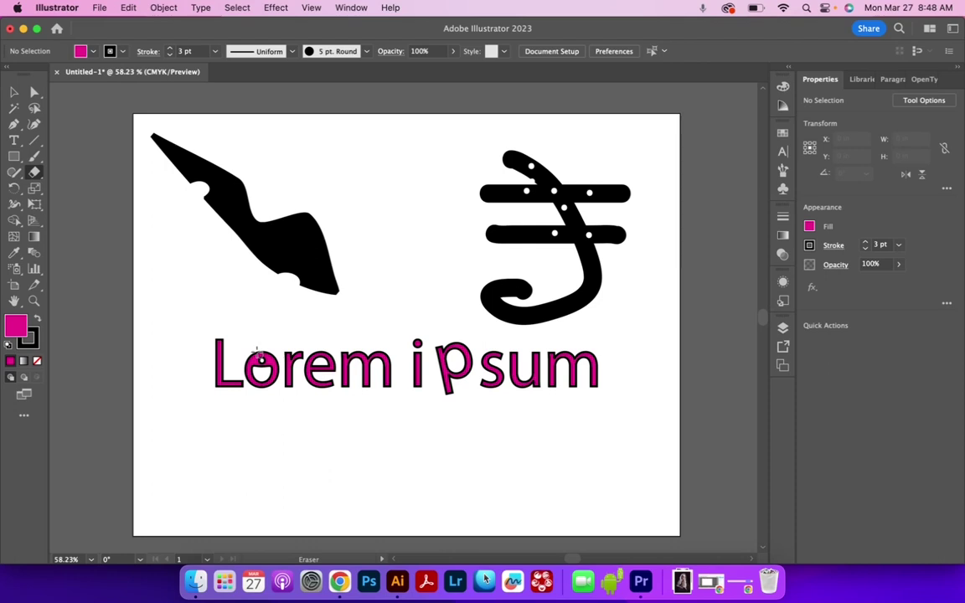
click(14, 91)
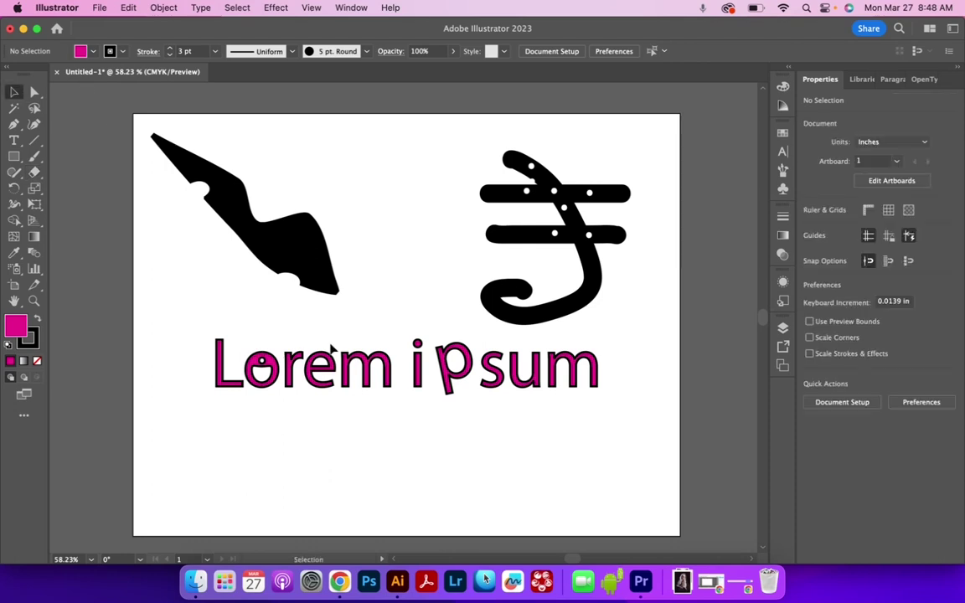
Step: Ungroup the outlined Lorem ipsum letters into separate shapes
mouse_move(386, 373)
mouse_down()
mouse_move(444, 409)
mouse_move(387, 382)
mouse_up()
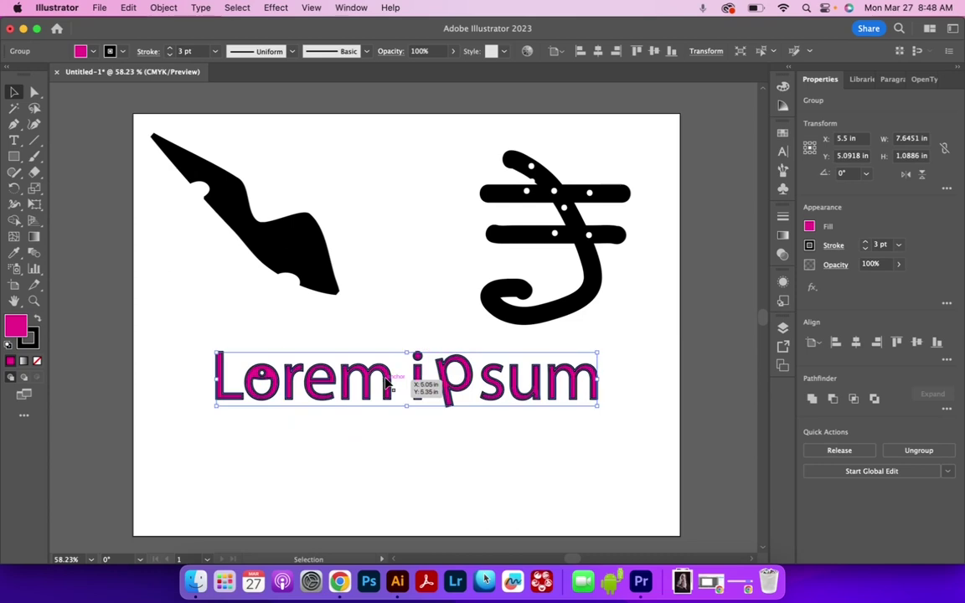
right_click(386, 381)
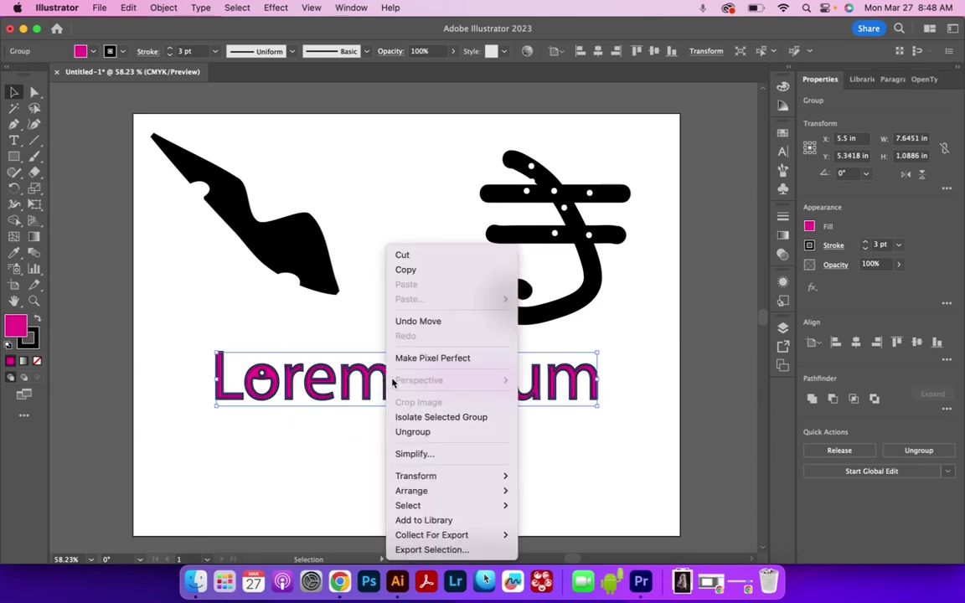
click(413, 431)
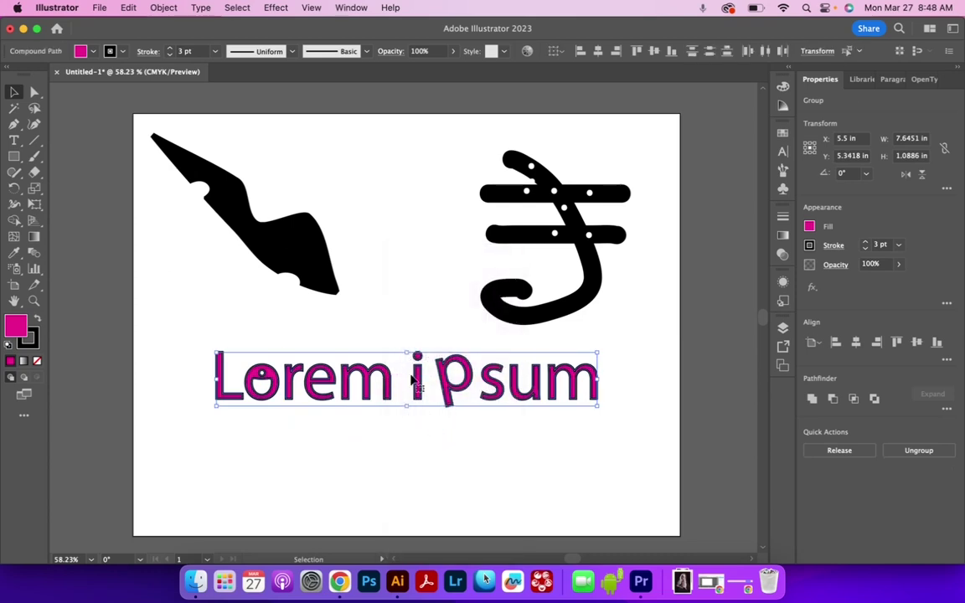
click(401, 348)
Step: Scatter the letters: drop the first m, raise the e, tilt the L, shift s, tilt u
drag(388, 386, 390, 433)
mouse_move(327, 382)
mouse_down()
mouse_move(340, 376)
mouse_move(331, 368)
mouse_up()
drag(261, 382, 240, 410)
drag(217, 366, 214, 374)
drag(491, 381, 537, 339)
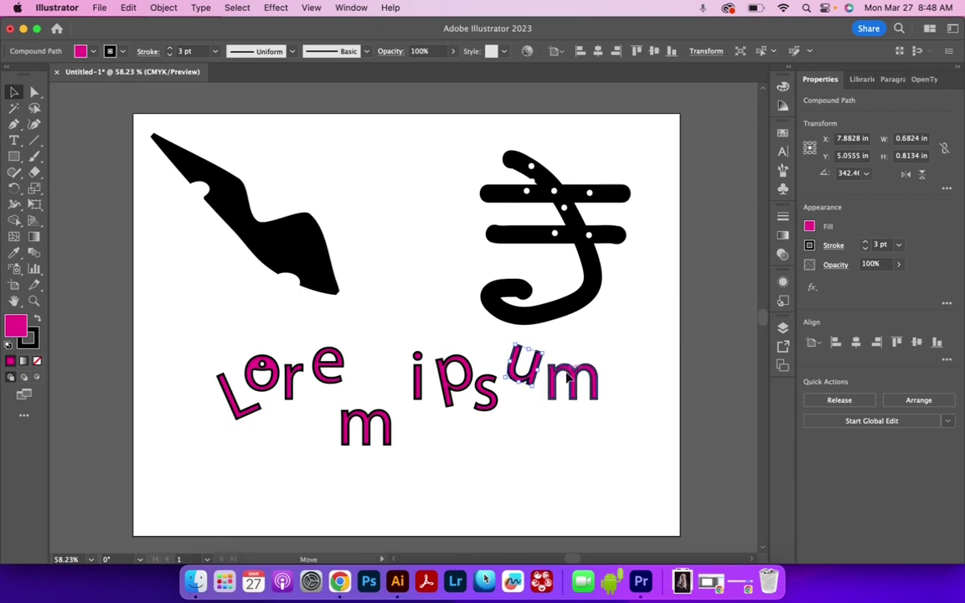
drag(566, 379, 612, 390)
click(637, 470)
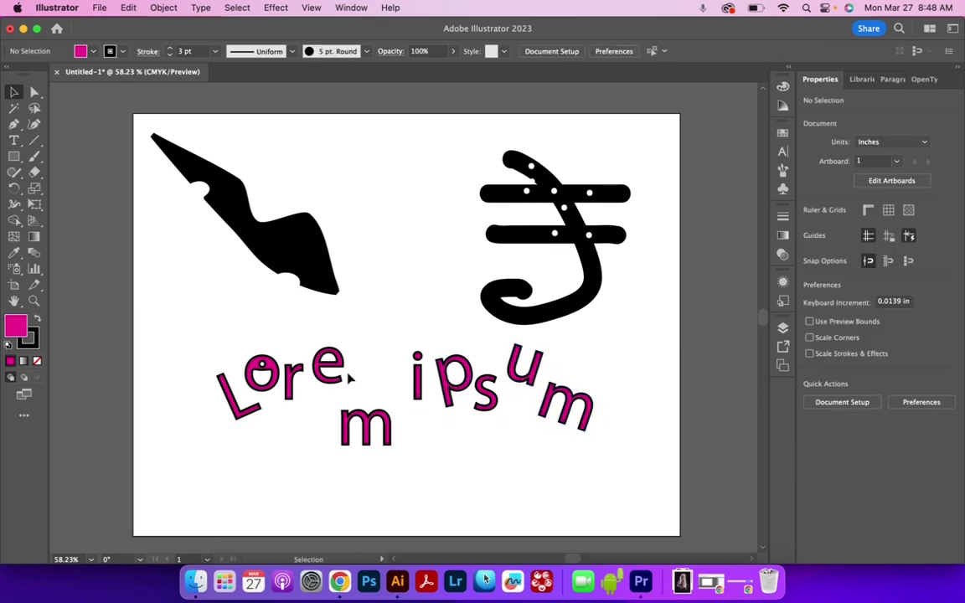